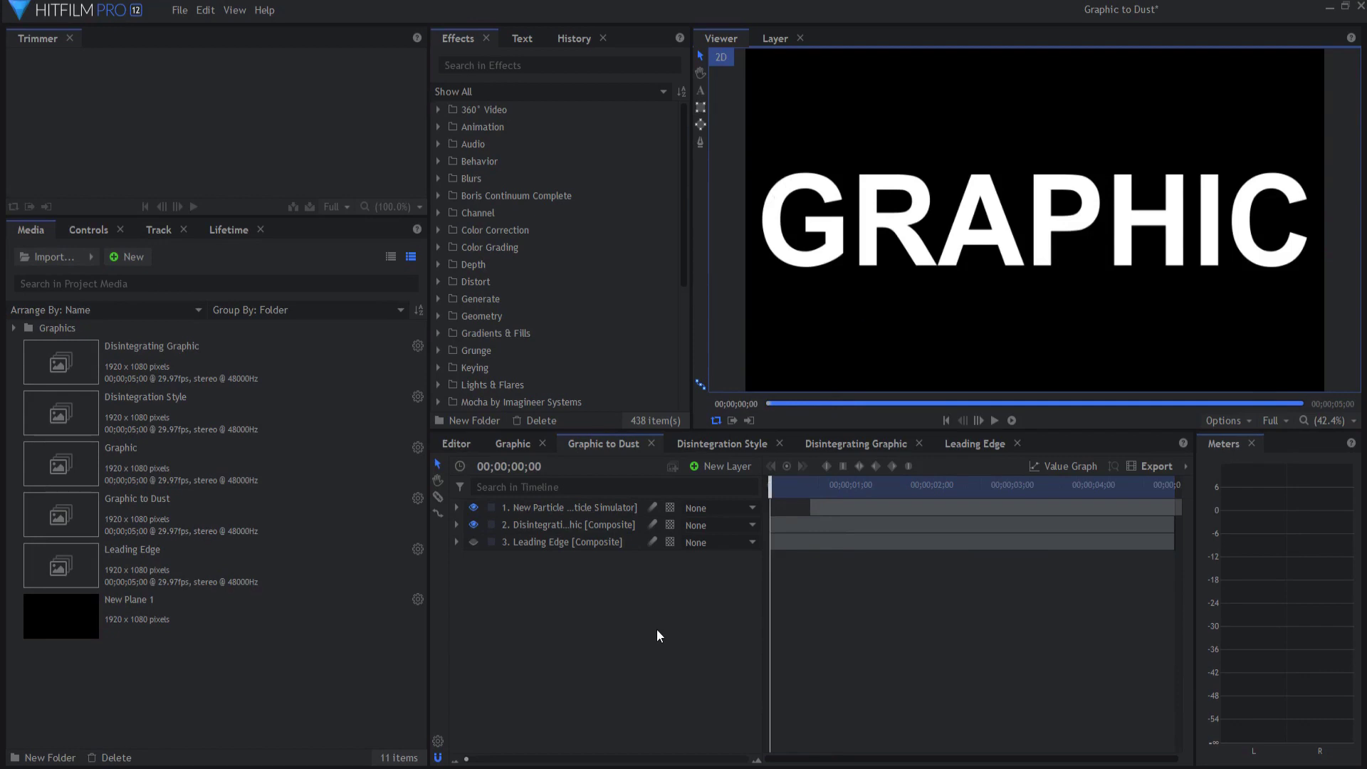
In the Graphic composite, hide the GRAPHIC text layer
{"action": "left_click", "coordinate": [512, 443]}
{"action": "left_click", "coordinate": [545, 513]}
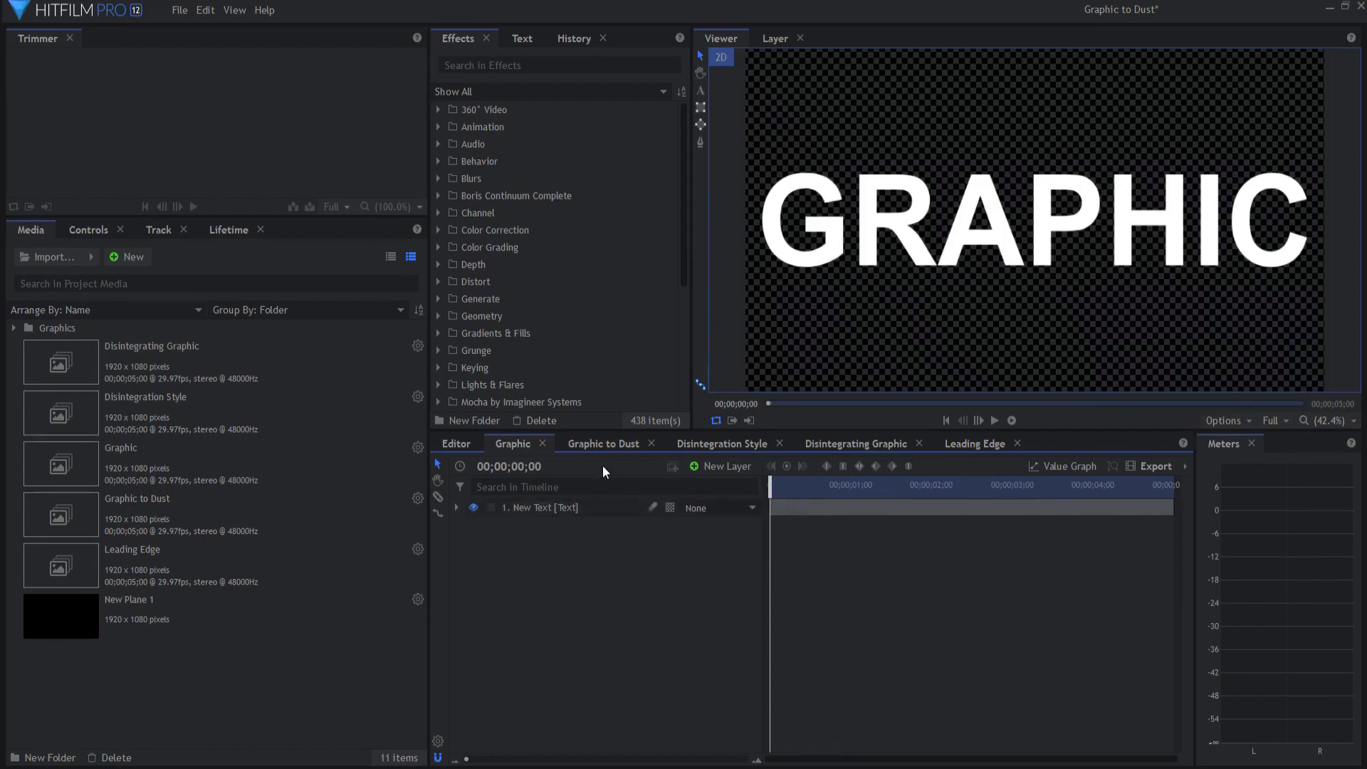
{"action": "left_click", "coordinate": [473, 507]}
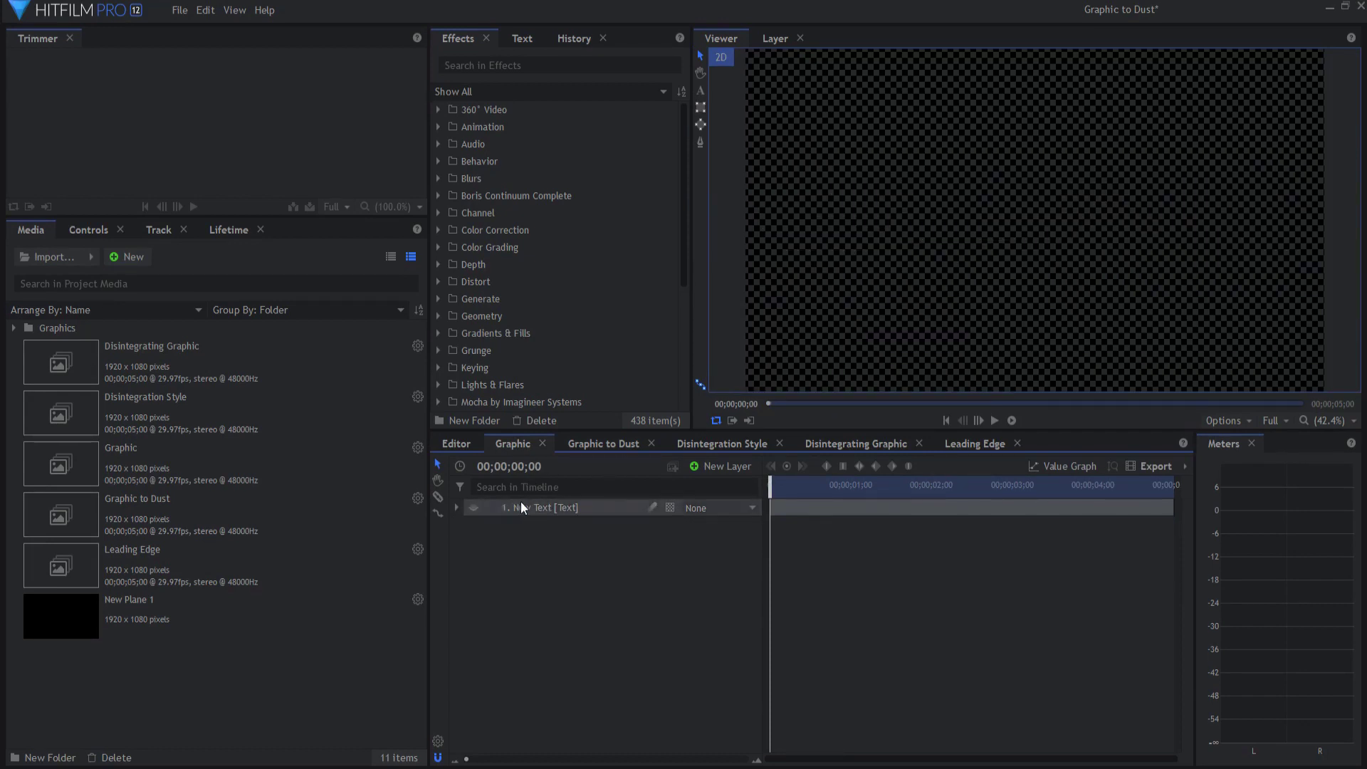
{"action": "left_click", "coordinate": [472, 507]}
{"action": "left_click", "coordinate": [474, 507]}
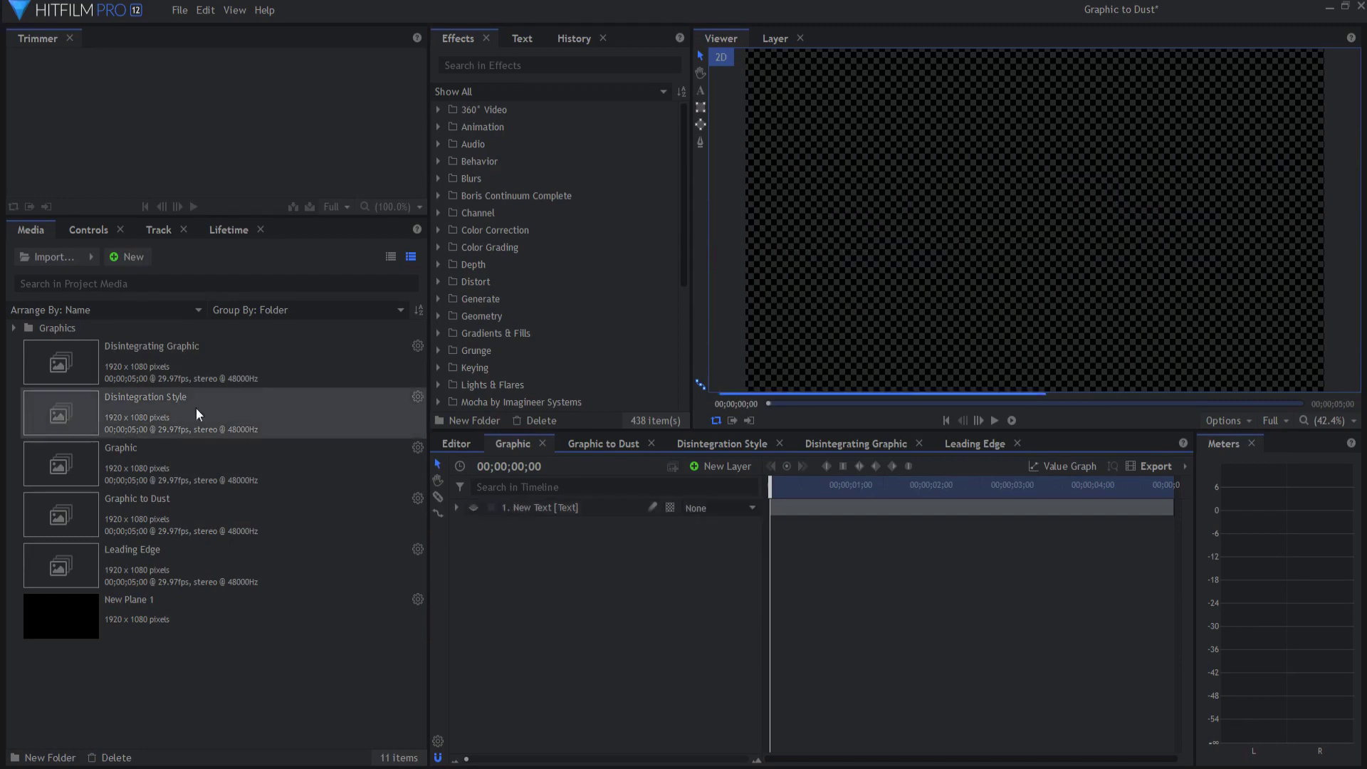
Add Coca Cola.png from the Graphics folder as a layer, then view Graphic to Dust
{"action": "left_click", "coordinate": [13, 327]}
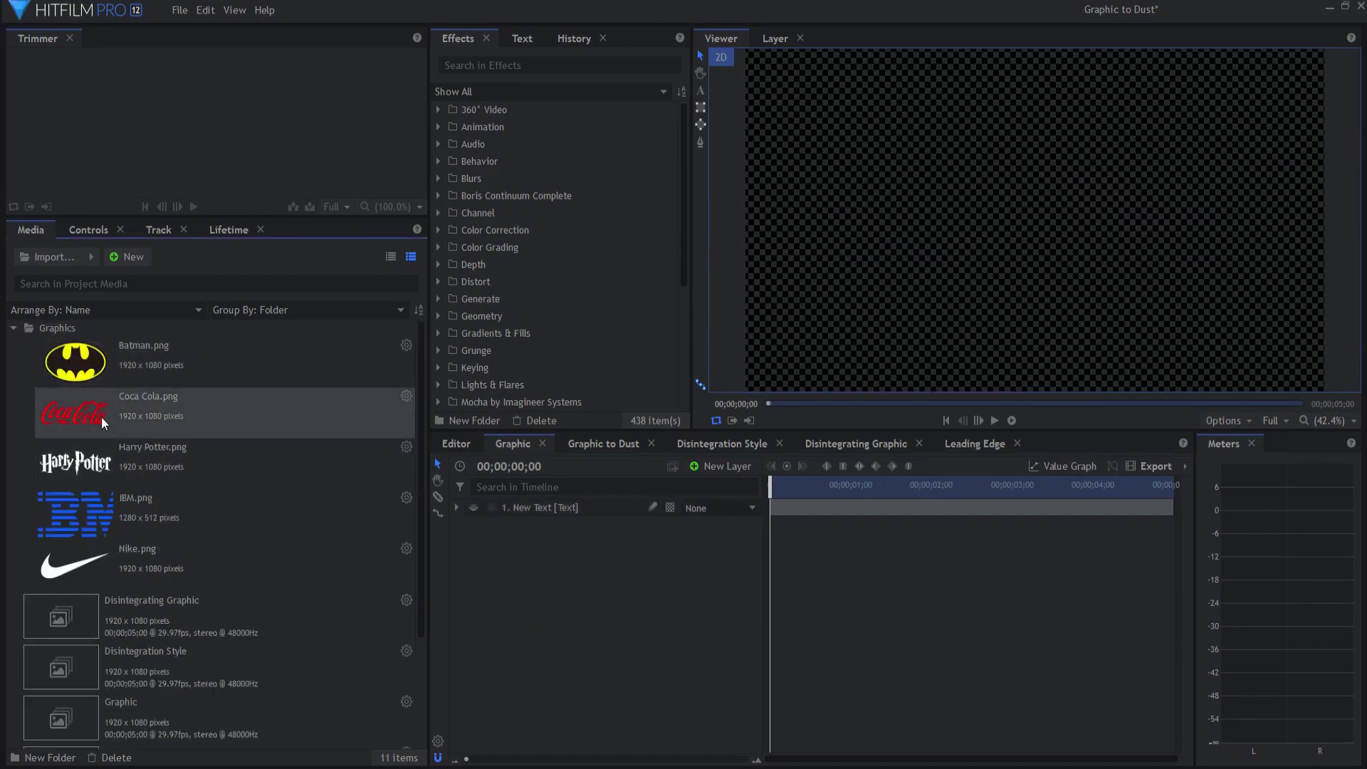
{"action": "left_click_drag", "start_coordinate": [101, 417], "coordinate": [662, 557]}
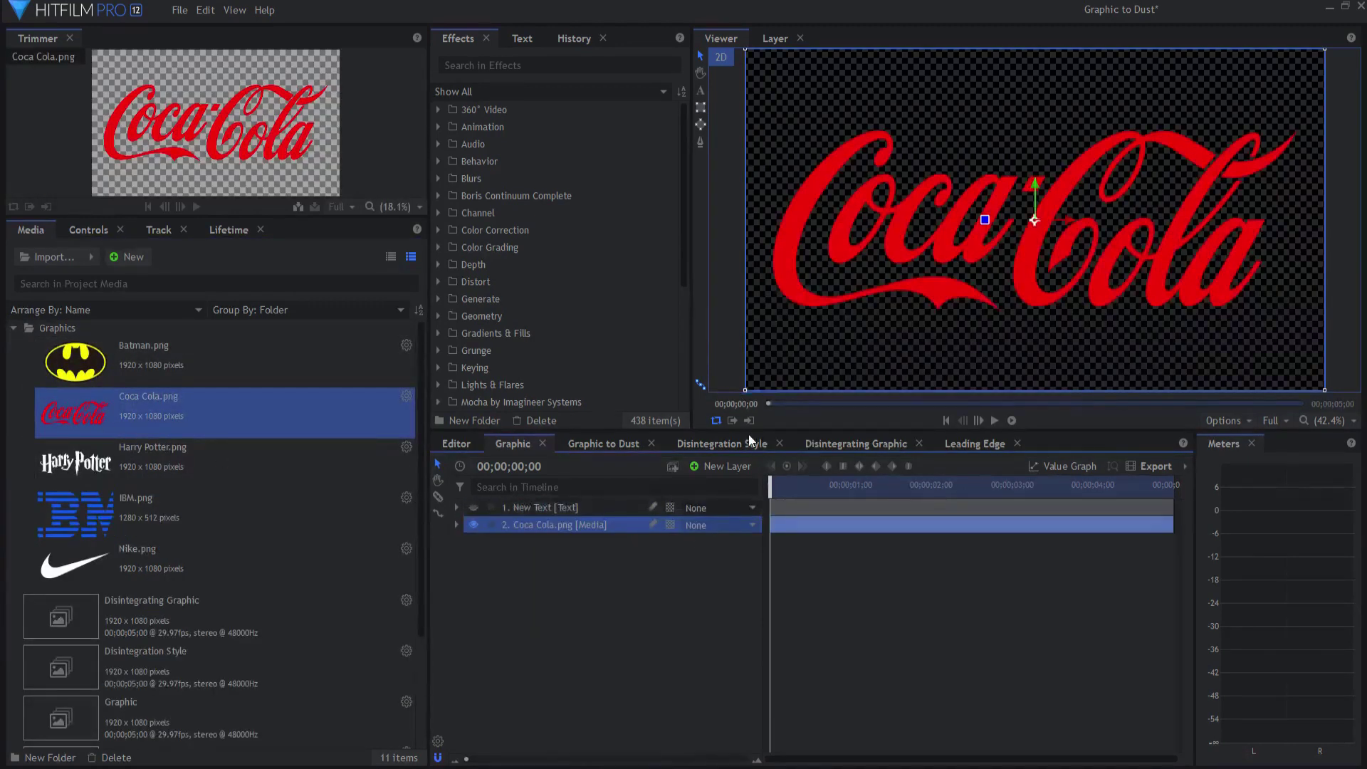
{"action": "left_click", "coordinate": [616, 443]}
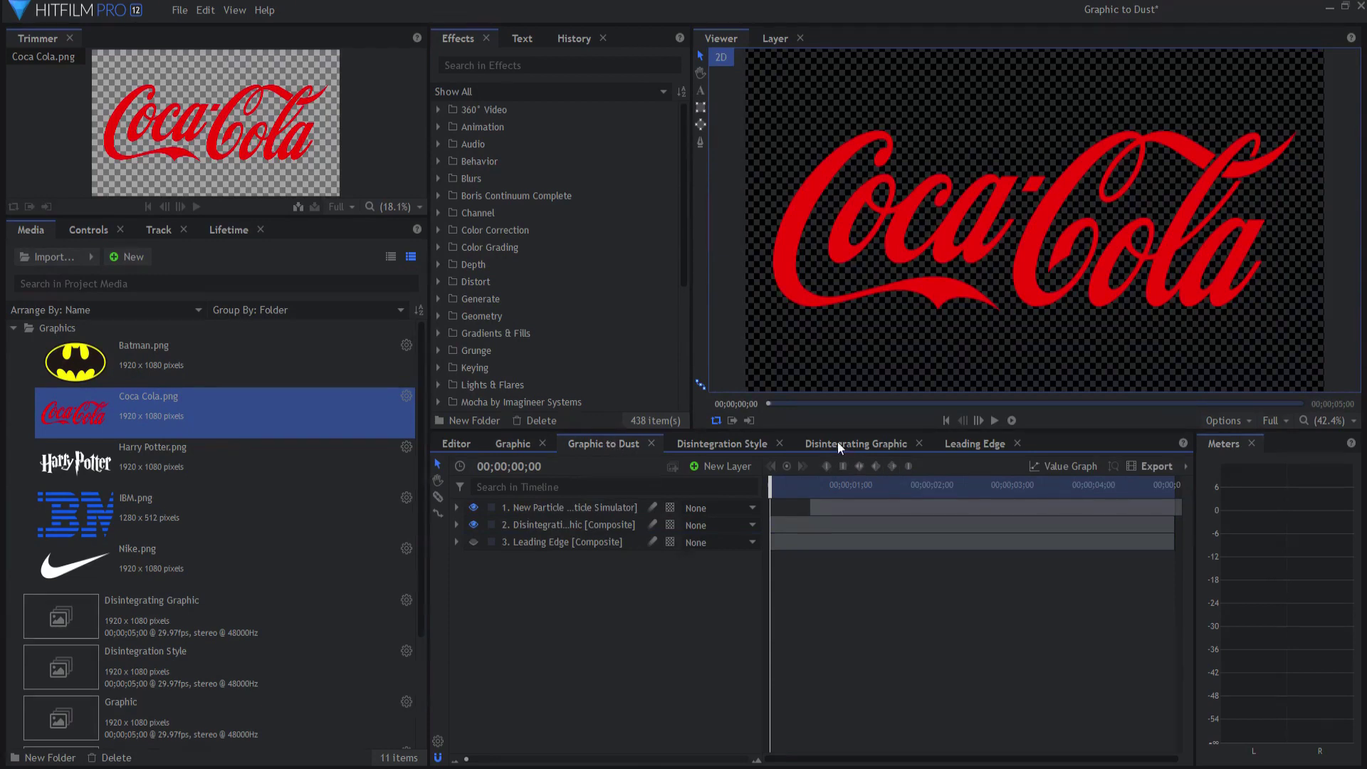
In Disintegration Style, preview the linear wipe, then turn on and preview the Radial Wipe
{"action": "left_click", "coordinate": [708, 442]}
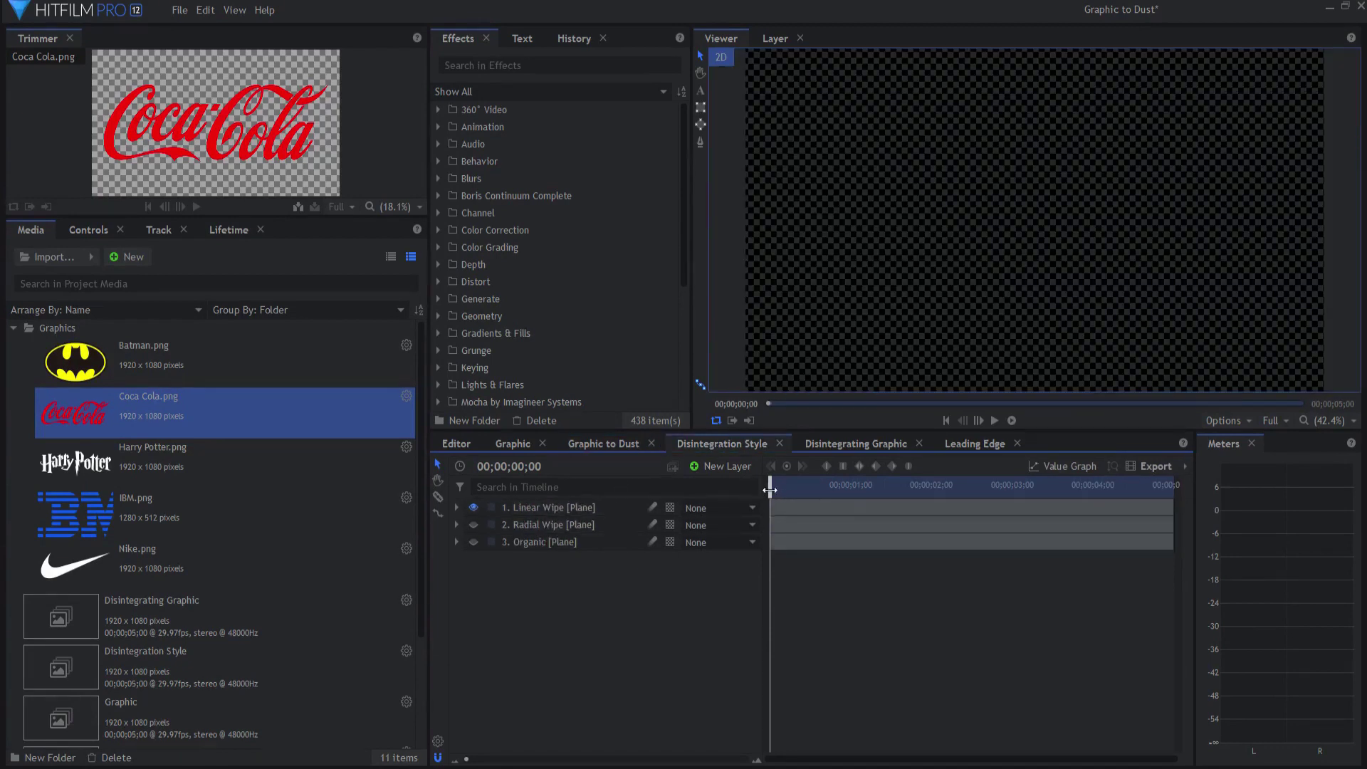
{"action": "mouse_move", "coordinate": [770, 490]}
{"action": "left_mouse_down"}
{"action": "mouse_move", "coordinate": [1026, 489]}
{"action": "mouse_move", "coordinate": [833, 474]}
{"action": "mouse_move", "coordinate": [770, 487]}
{"action": "left_mouse_up"}
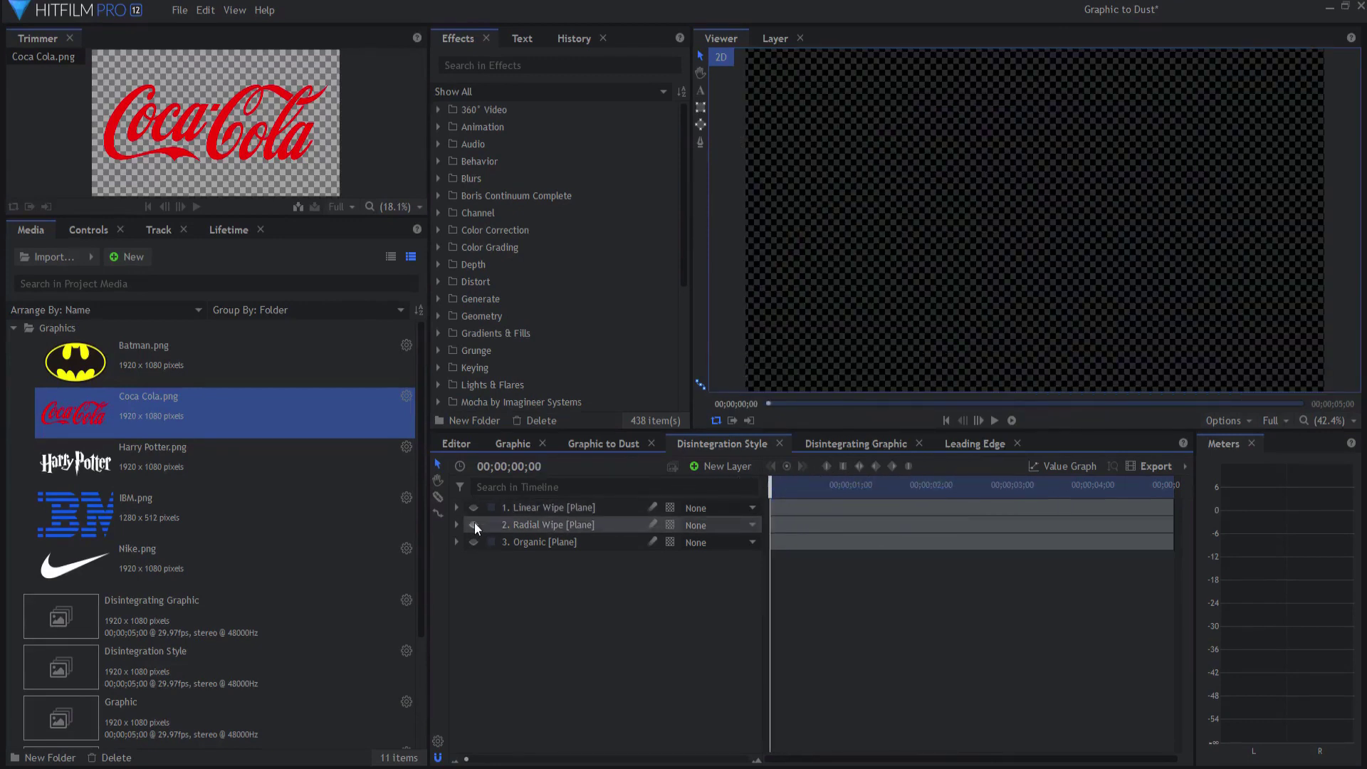
{"action": "left_click", "coordinate": [474, 525]}
{"action": "left_click_drag", "start_coordinate": [779, 482], "coordinate": [556, 512]}
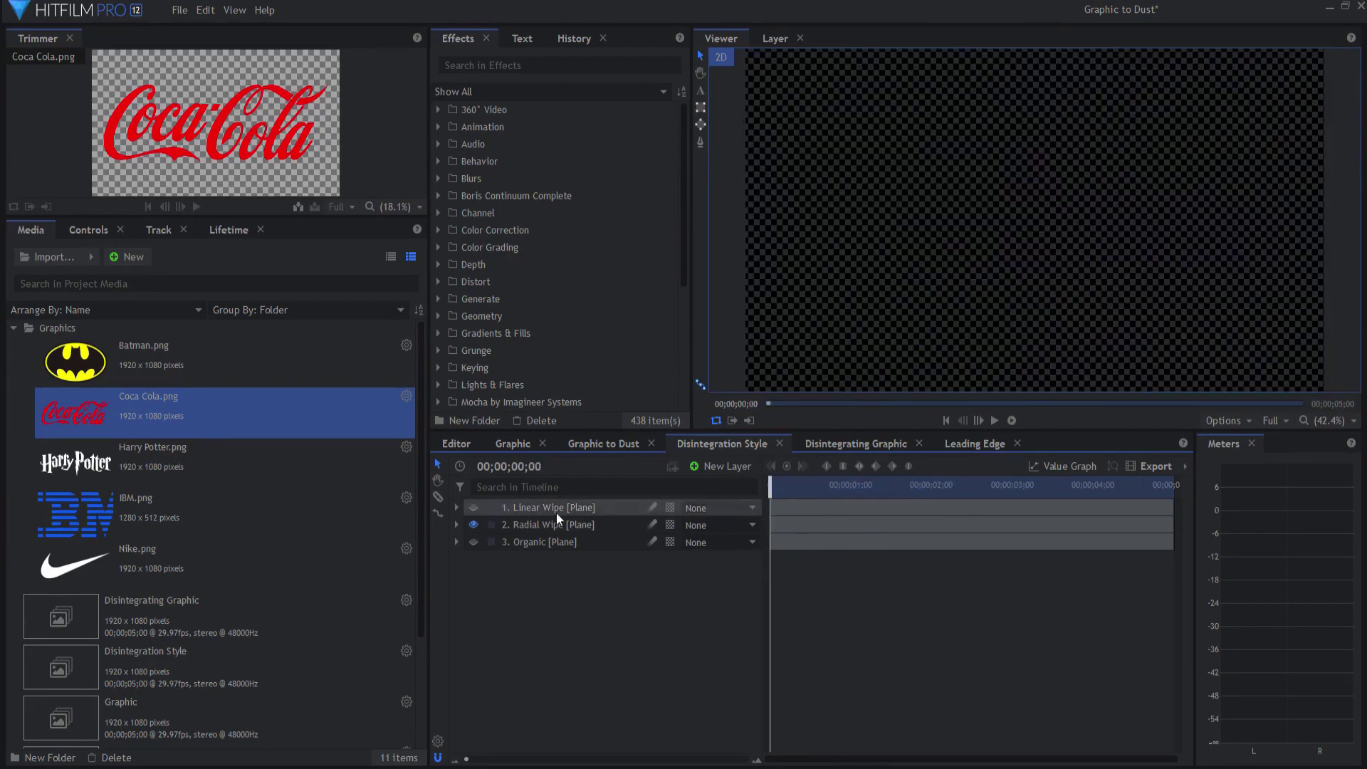
{"action": "left_click", "coordinate": [474, 525]}
Preview the Organic wipe, then switch back to the Linear Wipe plane and scrub it
{"action": "left_click", "coordinate": [474, 542]}
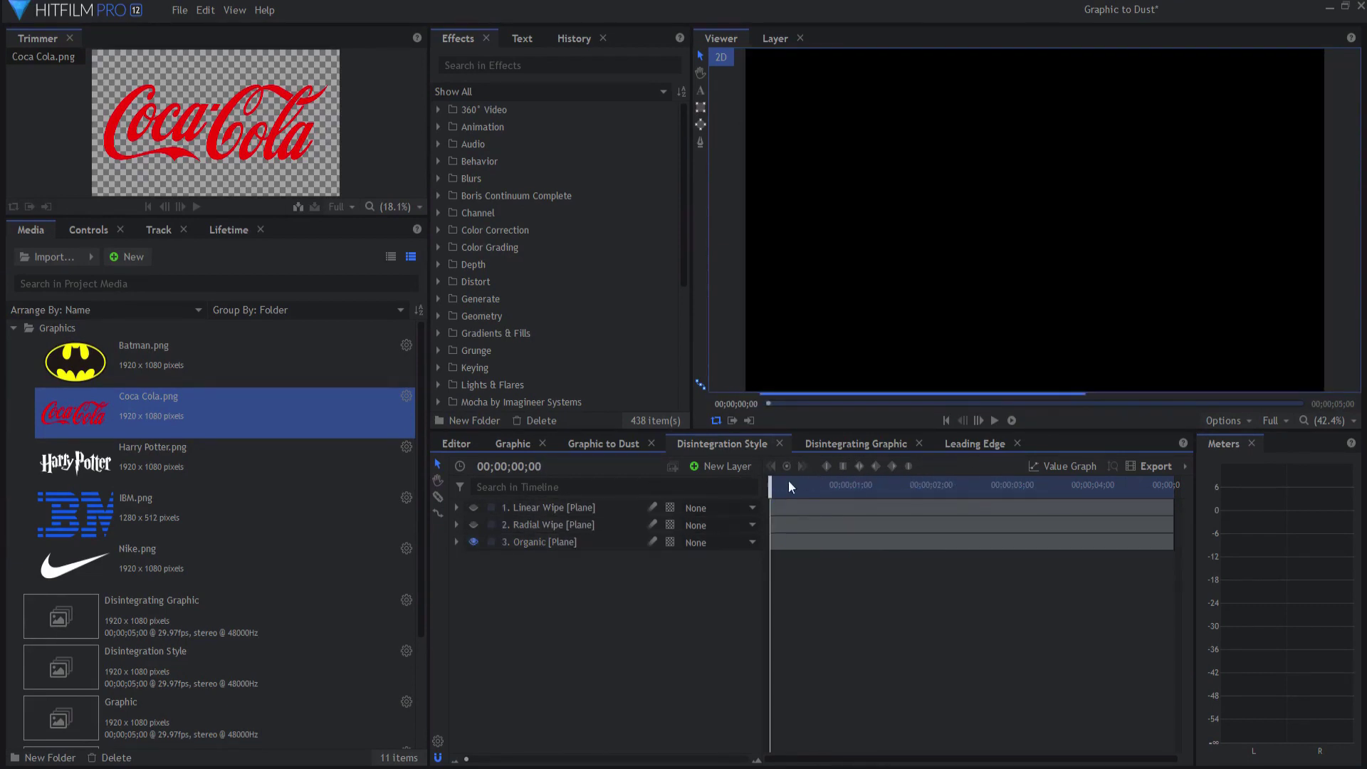
{"action": "mouse_move", "coordinate": [764, 489]}
{"action": "left_mouse_down"}
{"action": "mouse_move", "coordinate": [945, 461]}
{"action": "mouse_move", "coordinate": [777, 471]}
{"action": "left_mouse_up"}
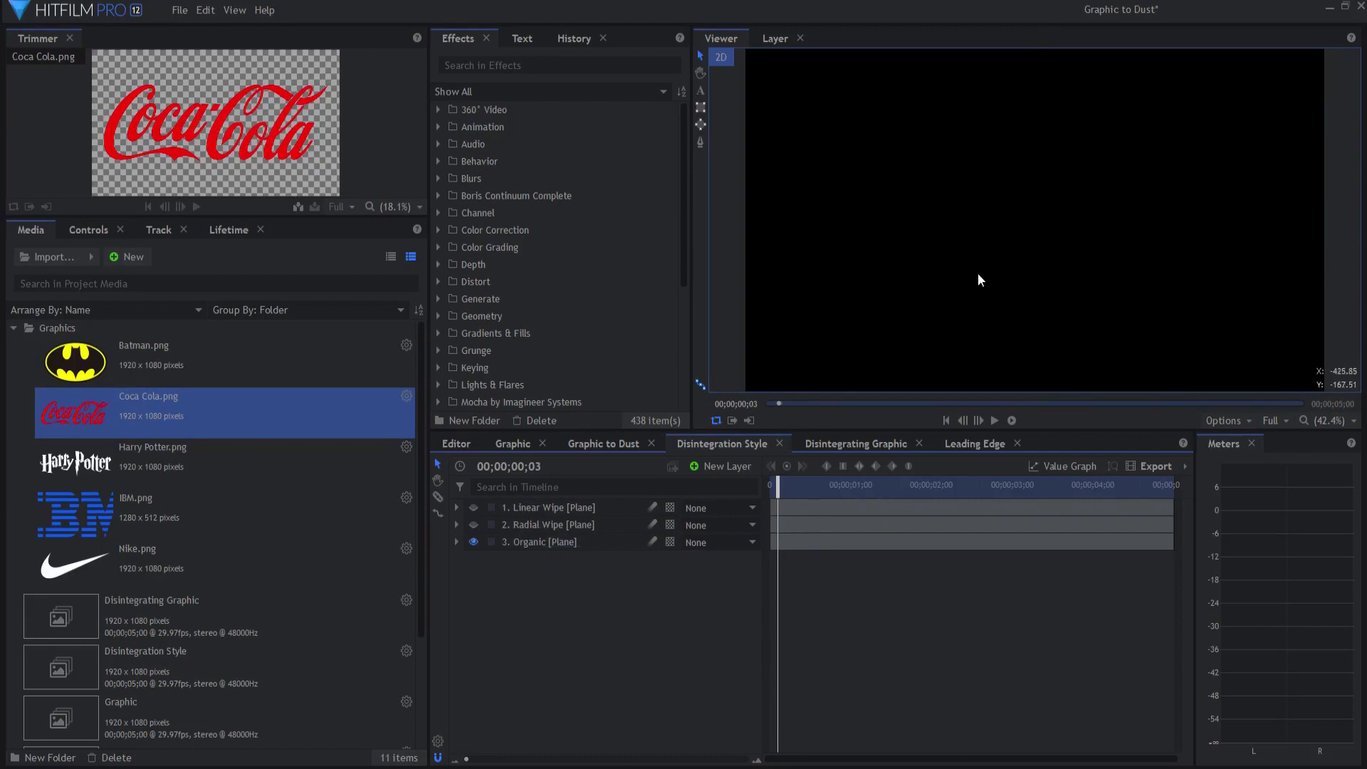
{"action": "left_click_drag", "start_coordinate": [778, 490], "coordinate": [818, 485]}
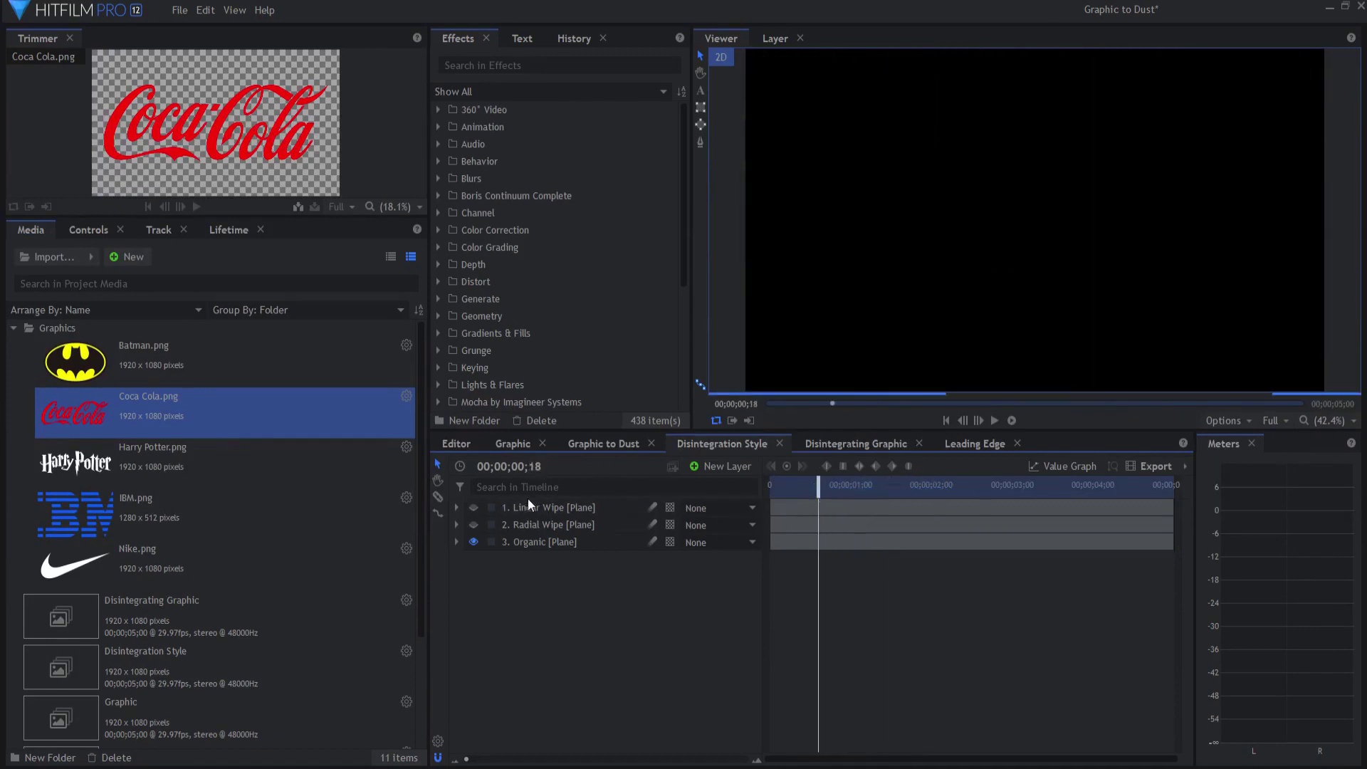
{"action": "left_click", "coordinate": [473, 540]}
{"action": "left_click", "coordinate": [474, 507]}
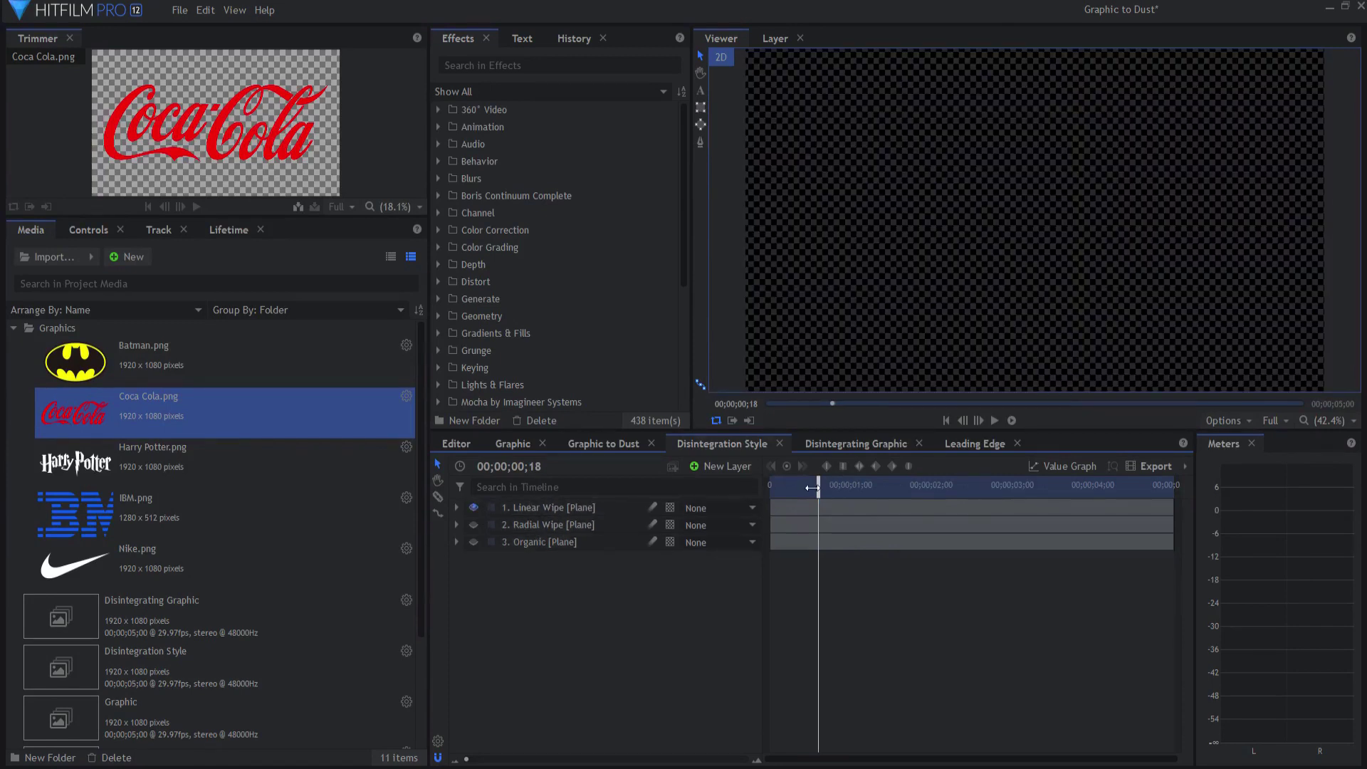
{"action": "left_click_drag", "start_coordinate": [811, 488], "coordinate": [706, 485]}
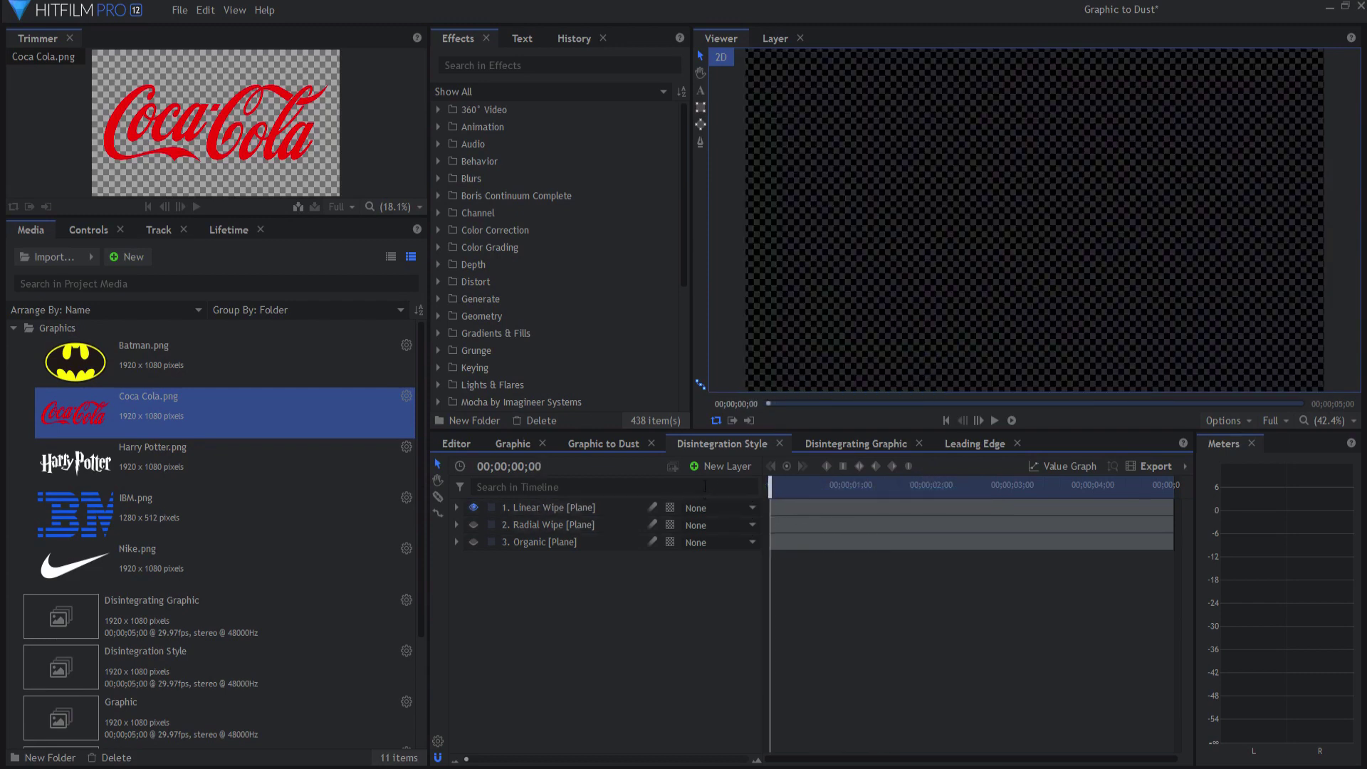
Scrub Disintegrating Graphic until the Coca-Cola logo breaks into scattered organic fragments
{"action": "left_click", "coordinate": [867, 443]}
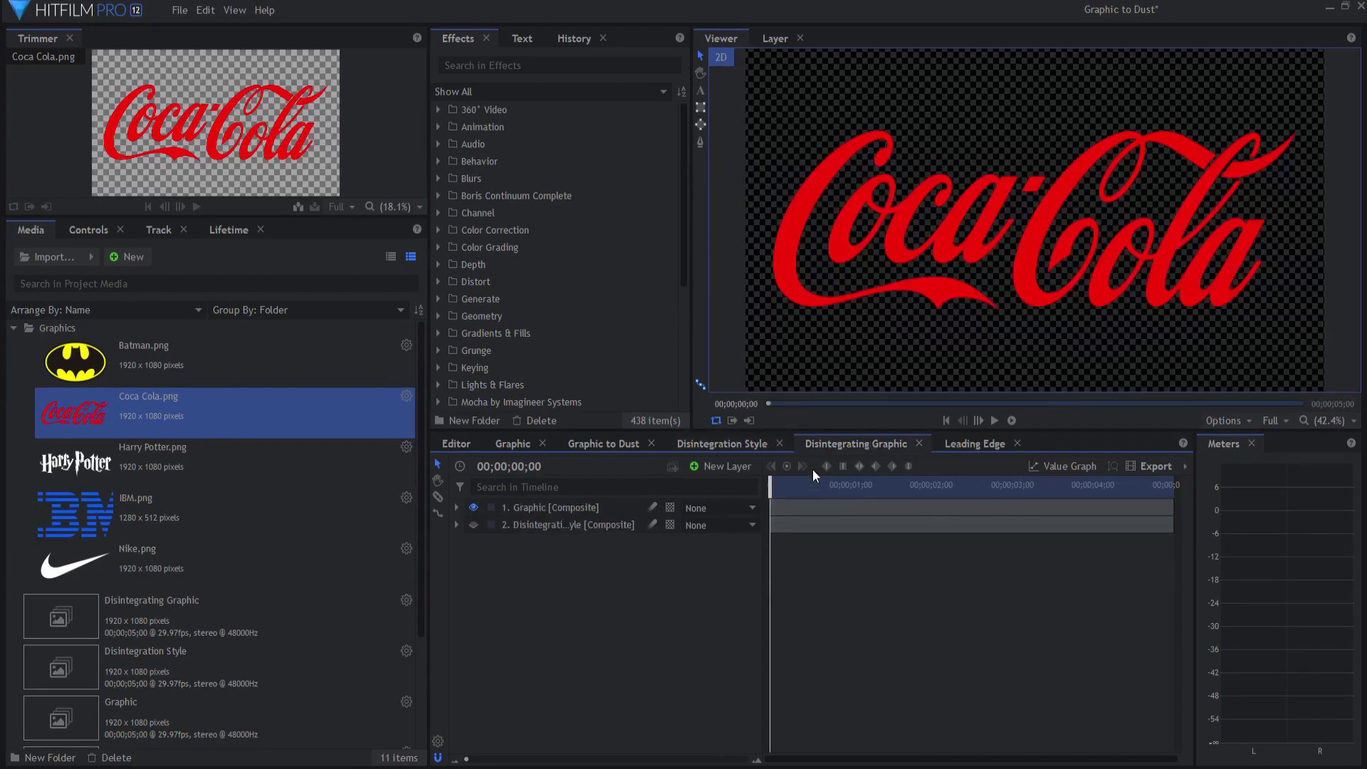
{"action": "left_click_drag", "start_coordinate": [769, 490], "coordinate": [872, 487]}
{"action": "left_click", "coordinate": [719, 443]}
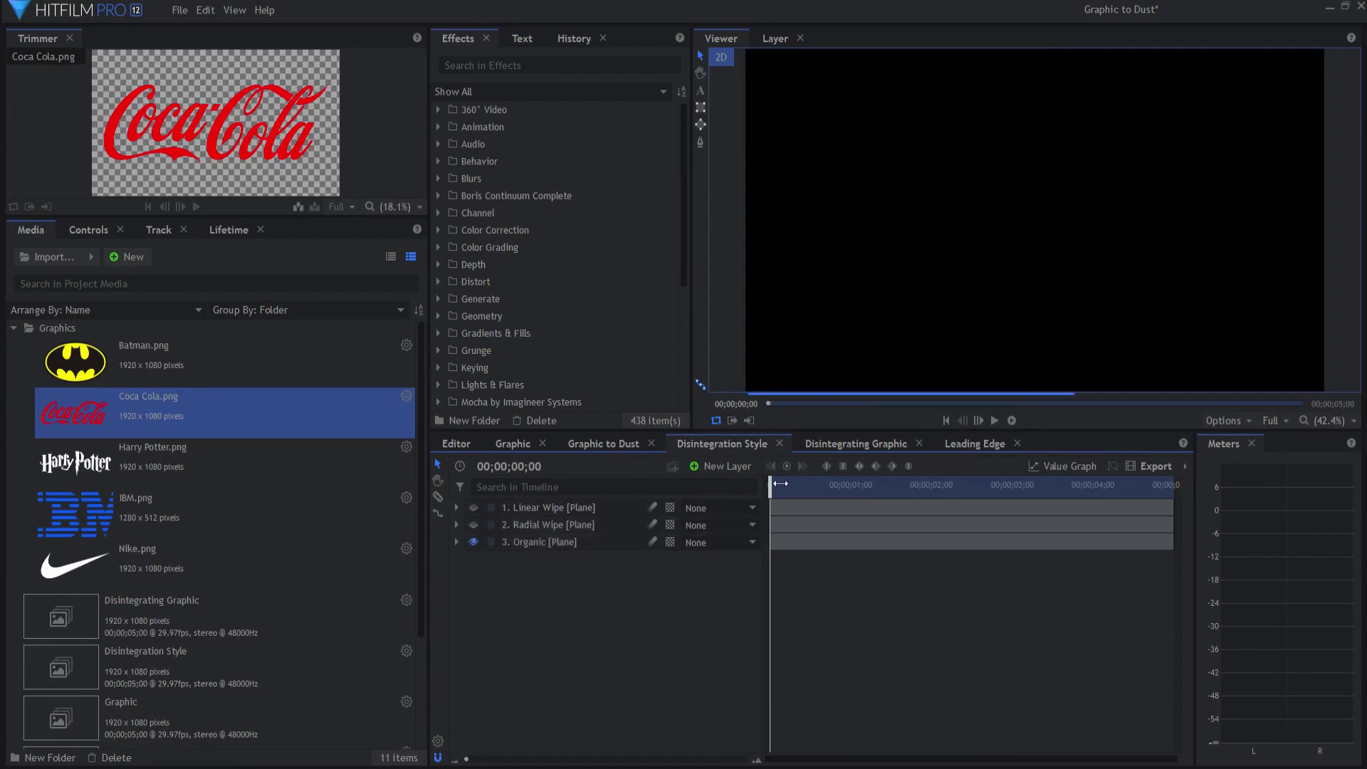
{"action": "left_click", "coordinate": [856, 443]}
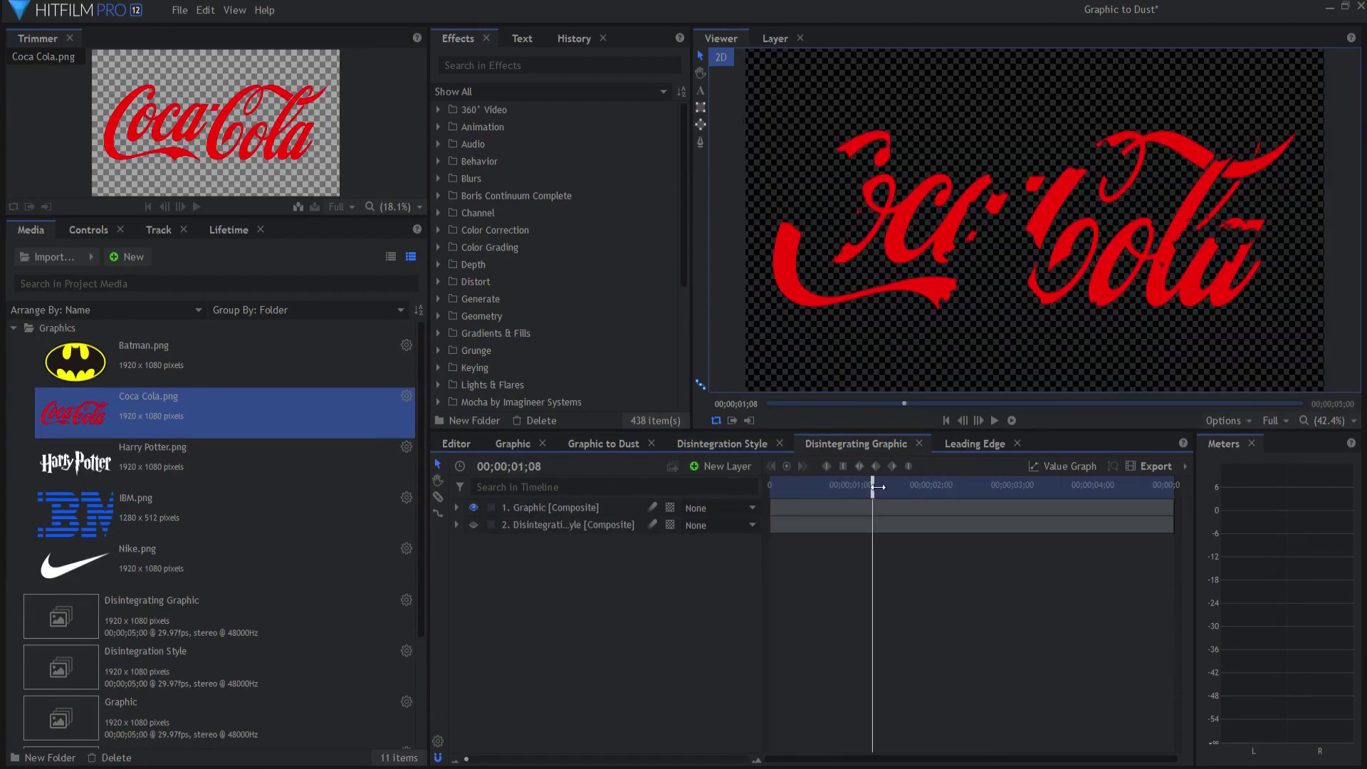
{"action": "mouse_move", "coordinate": [877, 487]}
{"action": "left_mouse_down"}
{"action": "mouse_move", "coordinate": [910, 484]}
{"action": "mouse_move", "coordinate": [892, 484]}
{"action": "left_mouse_up"}
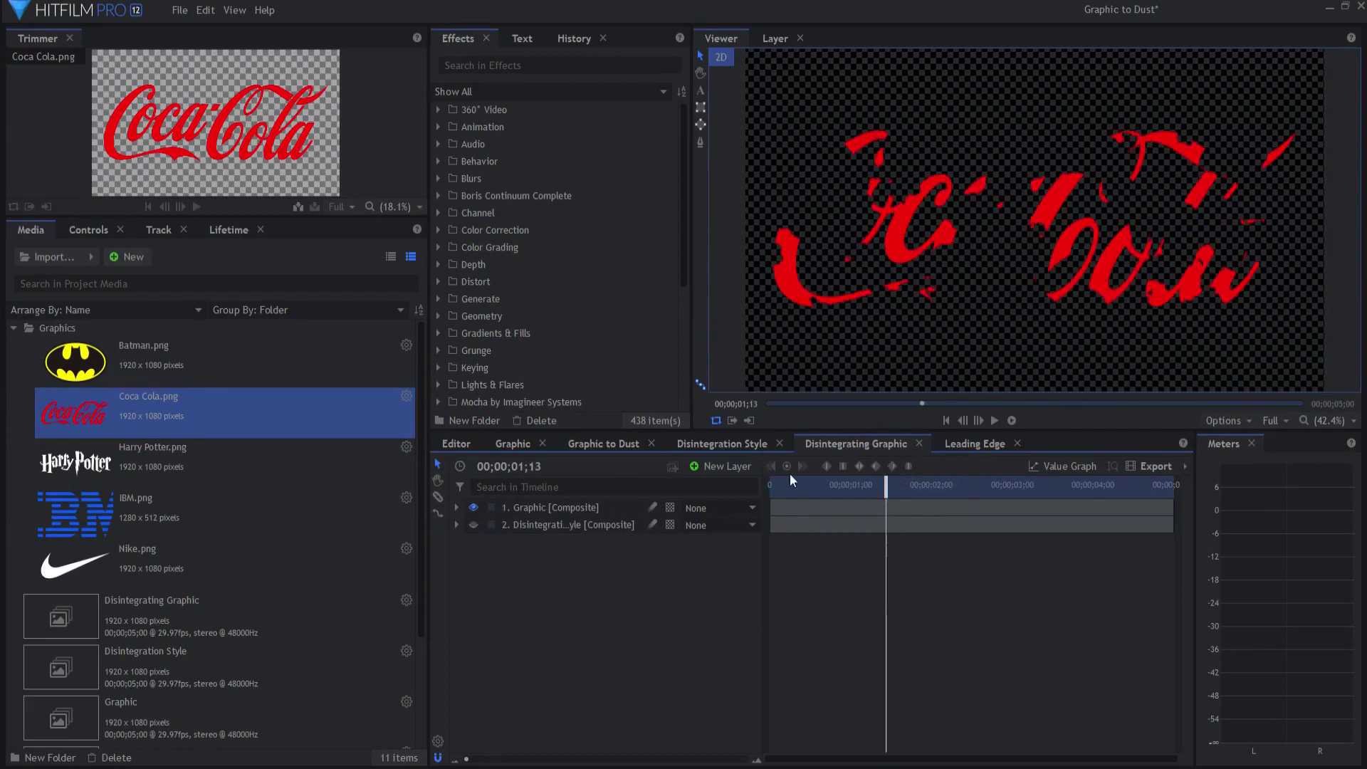
Hide the Organic plane and compare the Leading Edge fragments around frames 12 and 01;01
{"action": "left_click", "coordinate": [967, 443]}
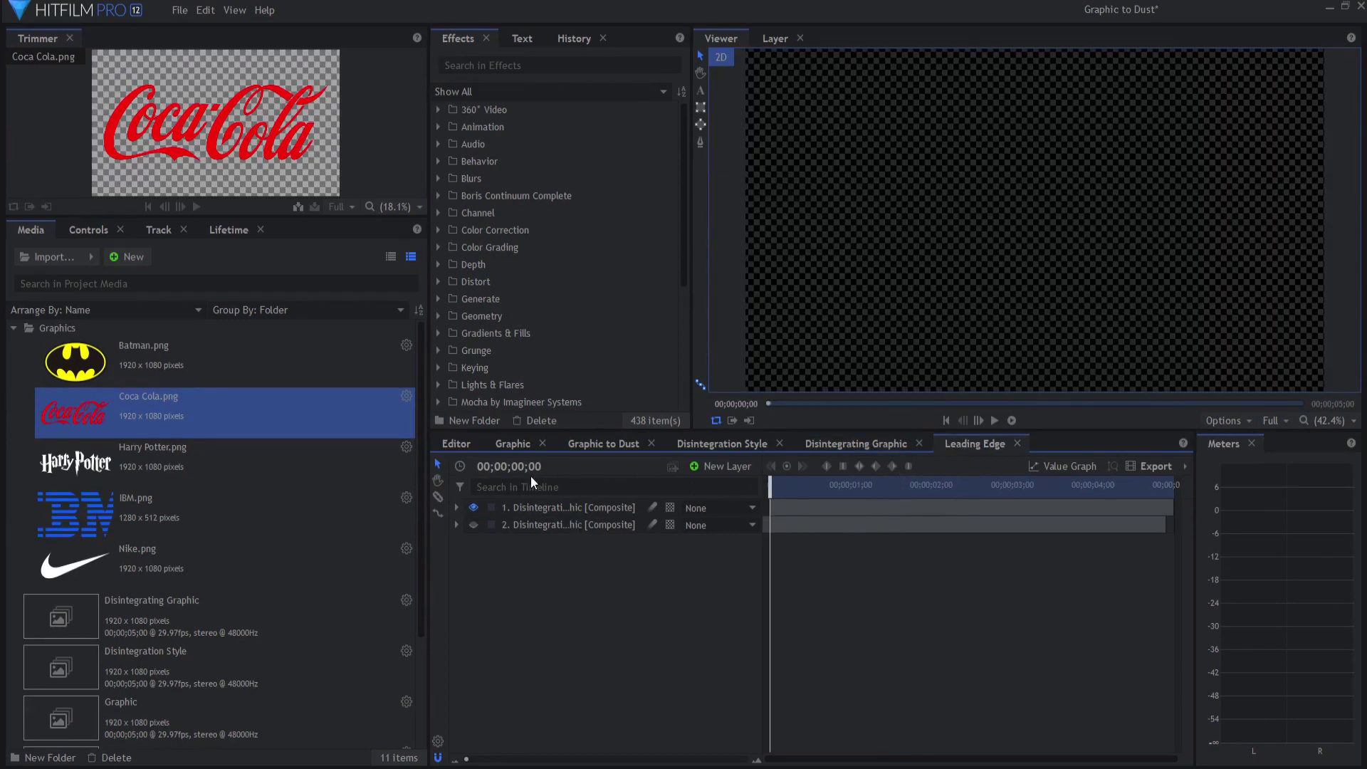
{"action": "left_click", "coordinate": [721, 443]}
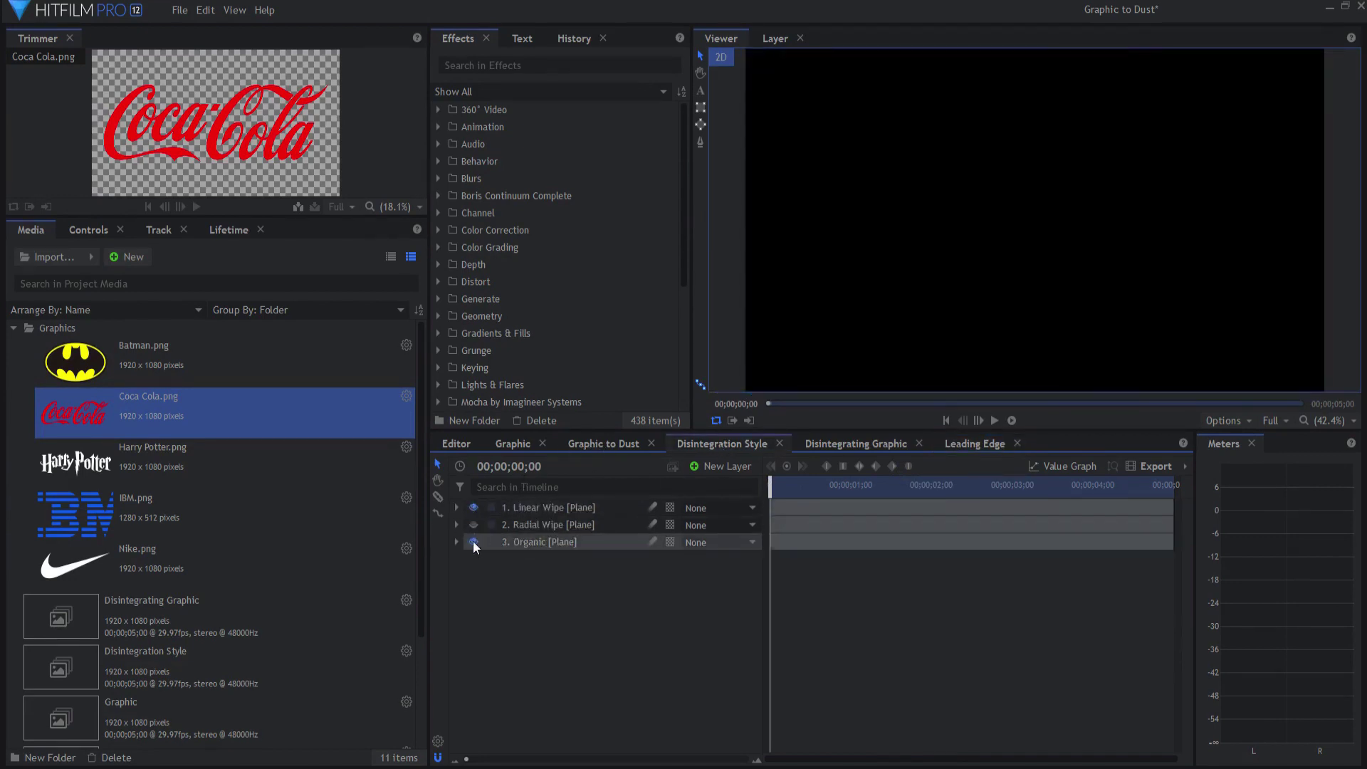
{"action": "left_click", "coordinate": [473, 544]}
{"action": "left_click_drag", "start_coordinate": [785, 489], "coordinate": [877, 468]}
{"action": "left_click", "coordinate": [971, 443]}
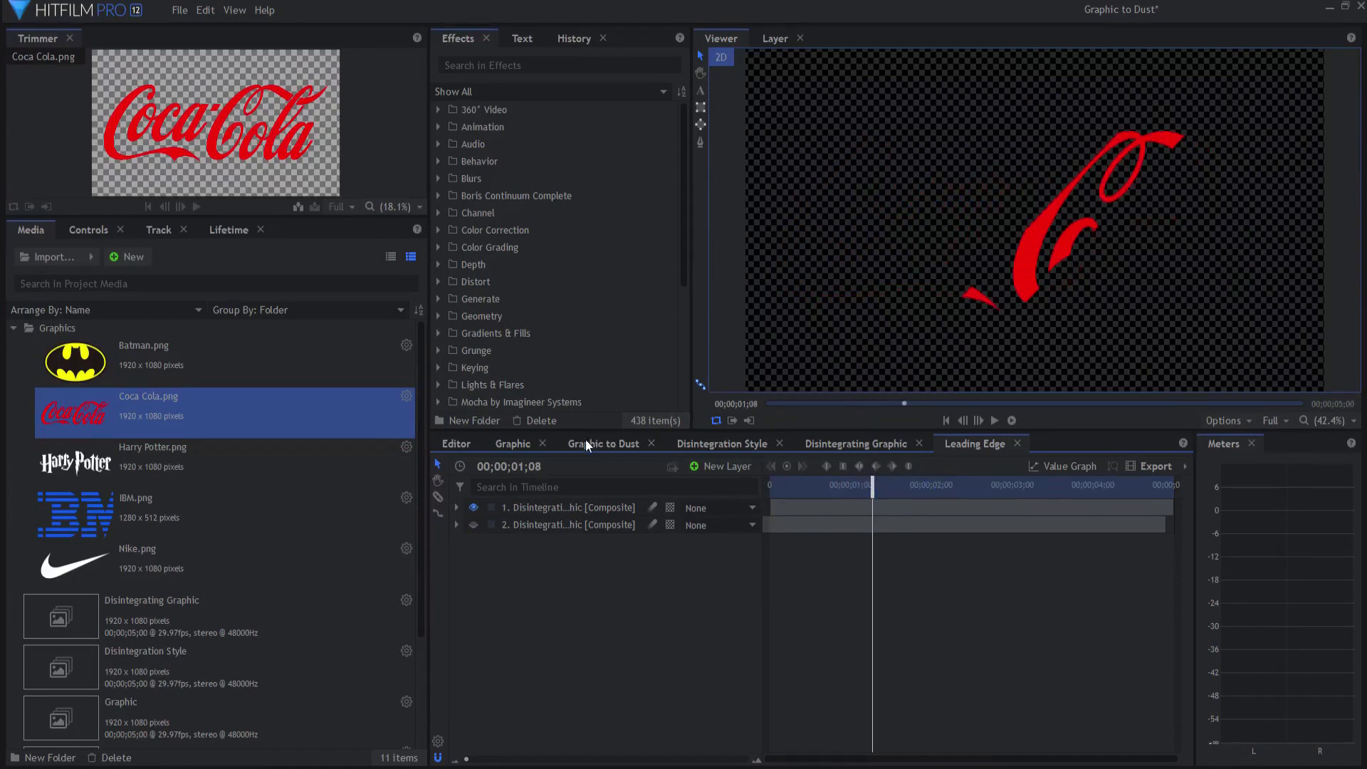
{"action": "left_click", "coordinate": [690, 443]}
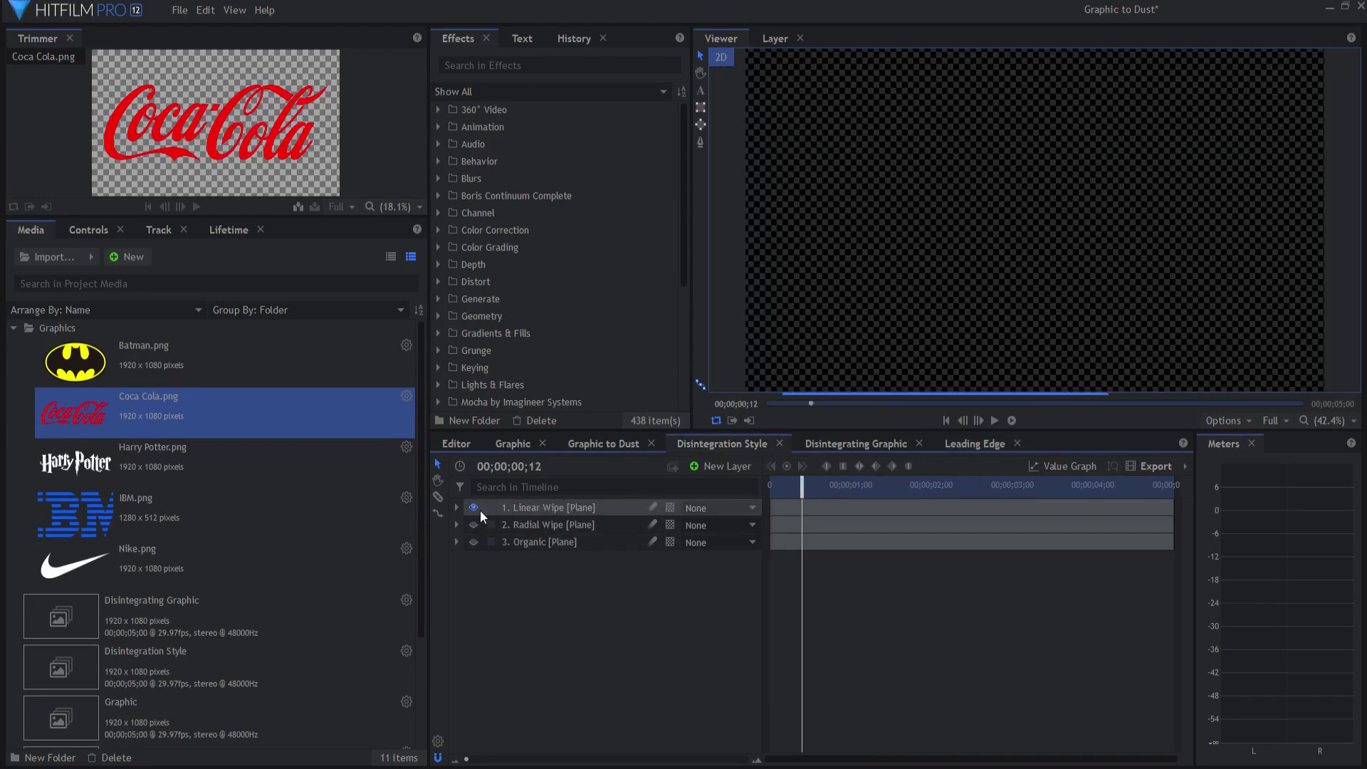
{"action": "left_click", "coordinate": [947, 443]}
{"action": "left_click_drag", "start_coordinate": [880, 483], "coordinate": [853, 484]}
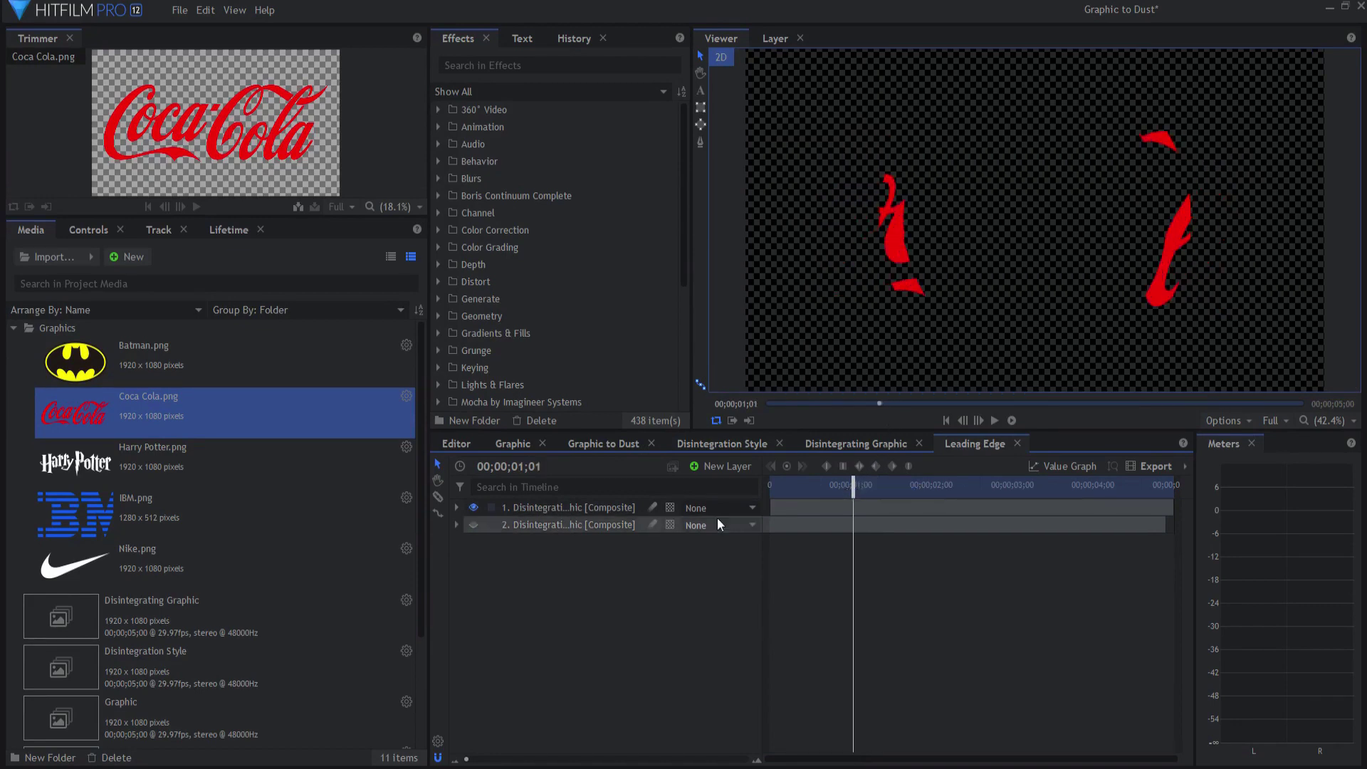
Make the Organic plane the active style and check the Leading Edge result
{"action": "left_click", "coordinate": [727, 443]}
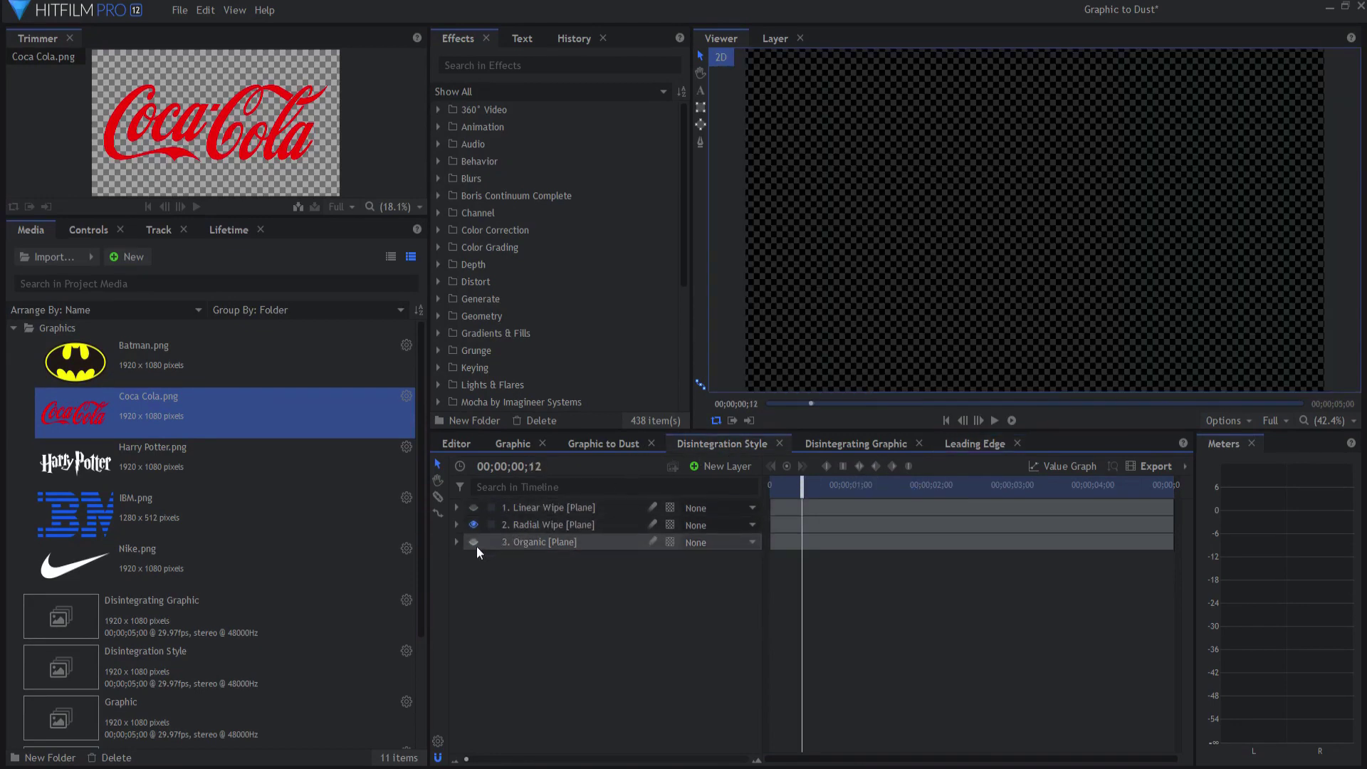
{"action": "left_click", "coordinate": [473, 525]}
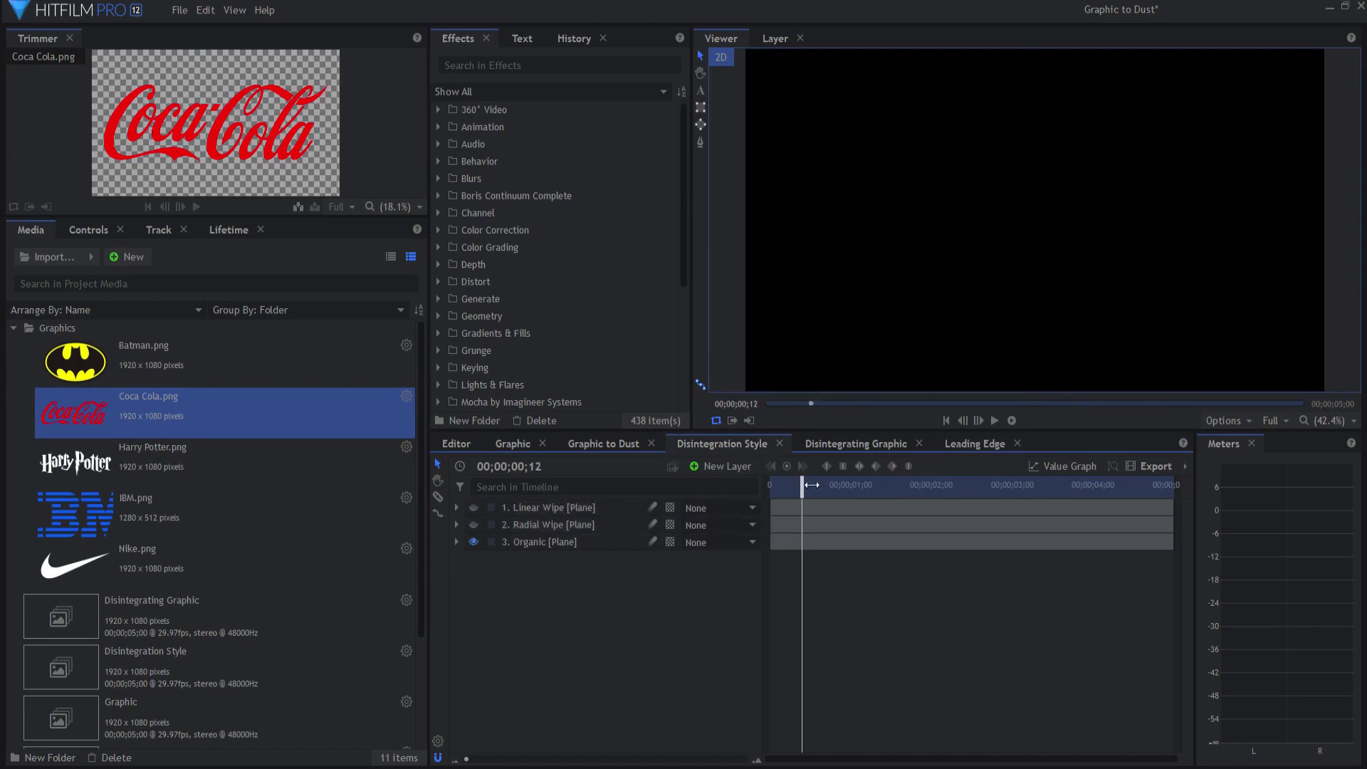
{"action": "left_click_drag", "start_coordinate": [804, 486], "coordinate": [875, 481]}
{"action": "left_click", "coordinate": [959, 447]}
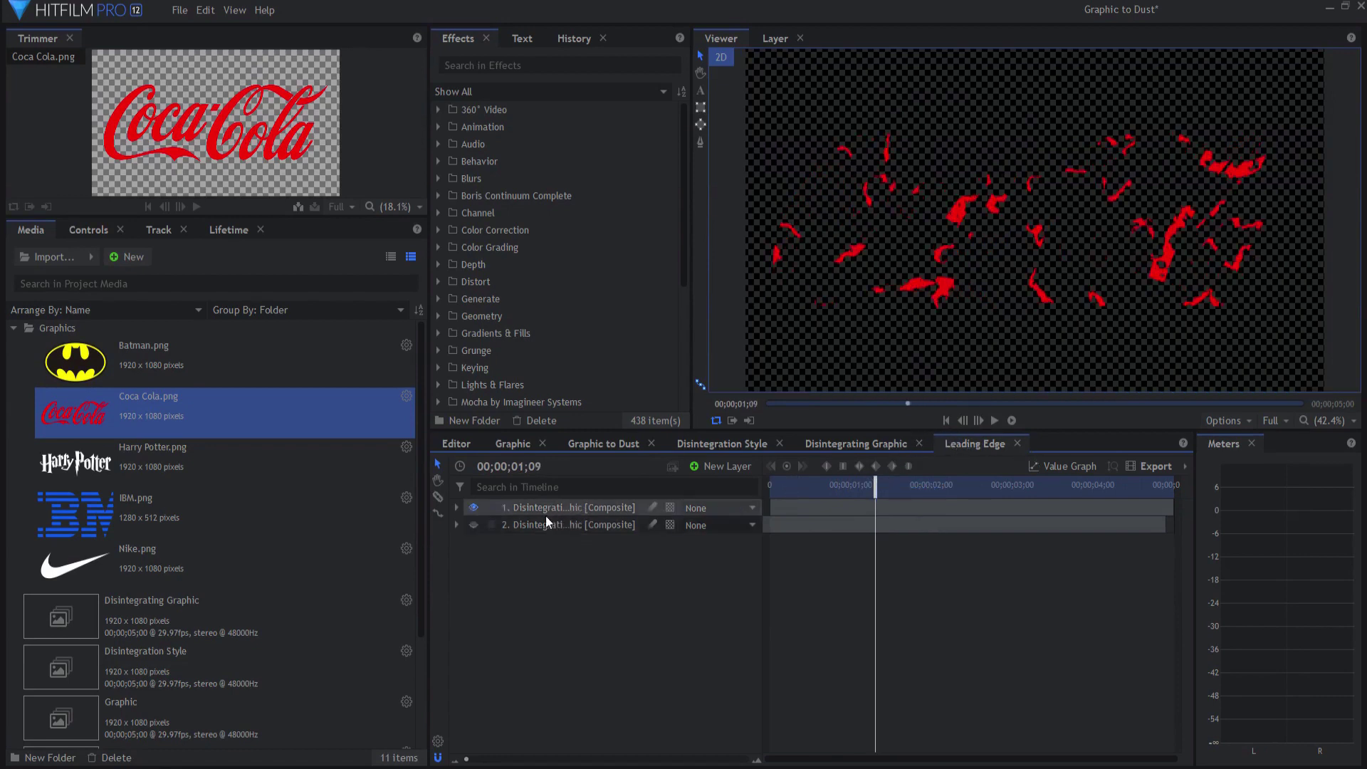
Inspect the effects applied to the first Disintegrating Graphic layer
{"action": "left_click", "coordinate": [457, 507]}
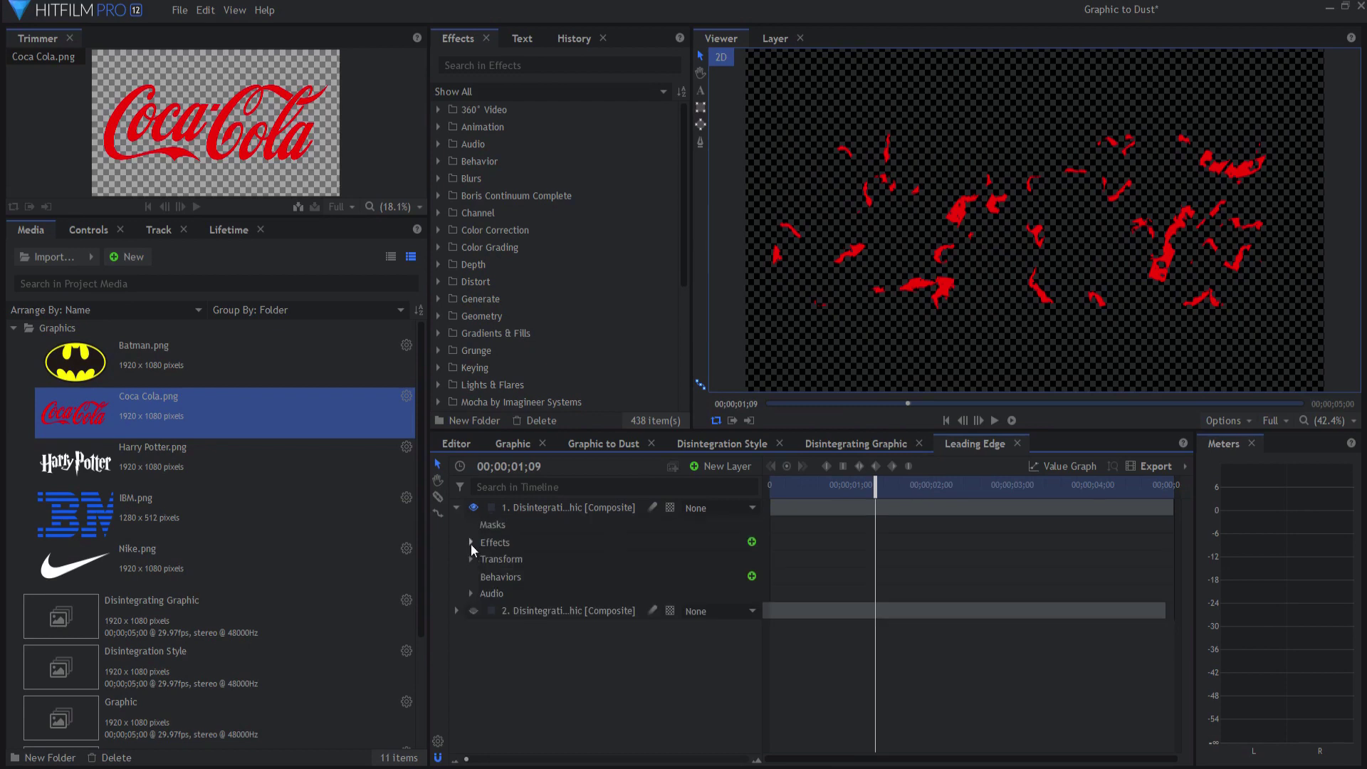
{"action": "left_click", "coordinate": [471, 542]}
{"action": "left_click", "coordinate": [470, 543]}
{"action": "left_click", "coordinate": [456, 508]}
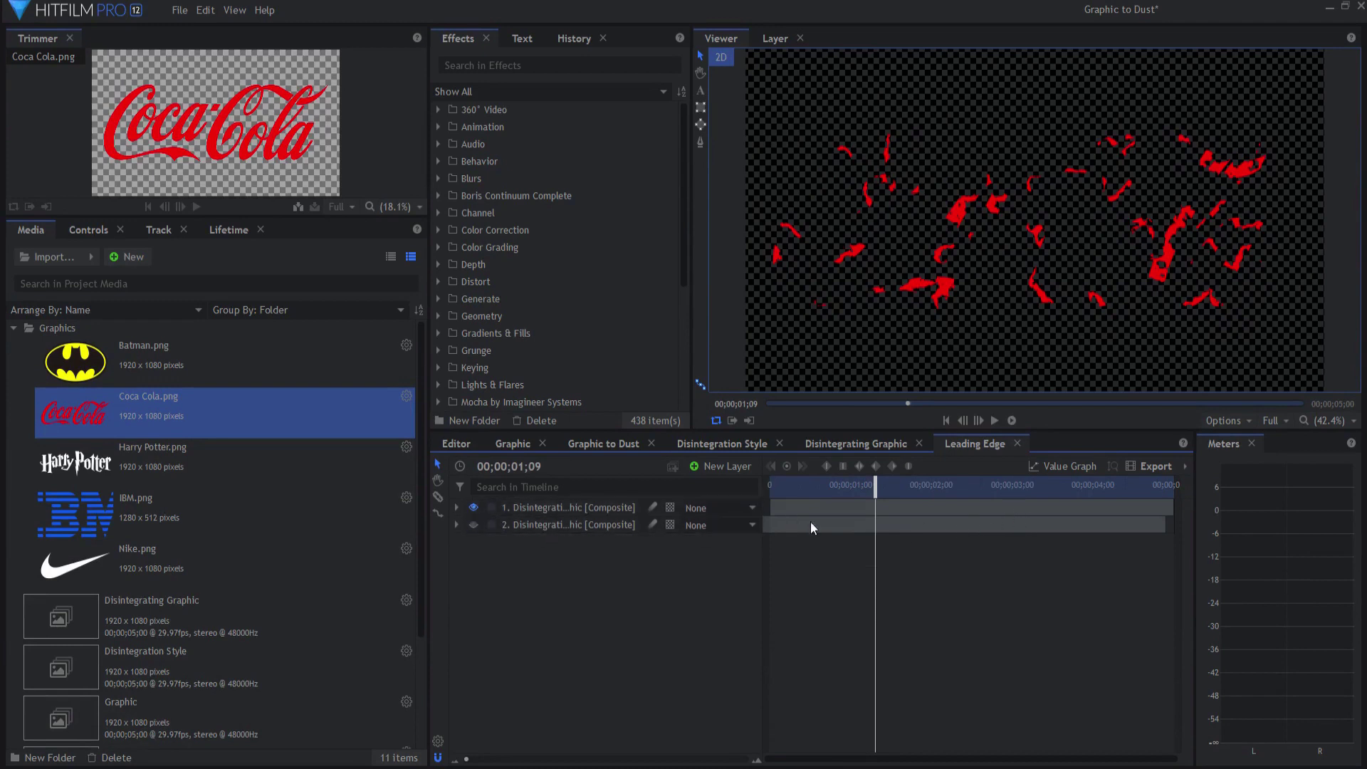
Delay the second Disintegrating Graphic layer by 8 frames in Leading Edge
{"action": "left_click", "coordinate": [899, 522]}
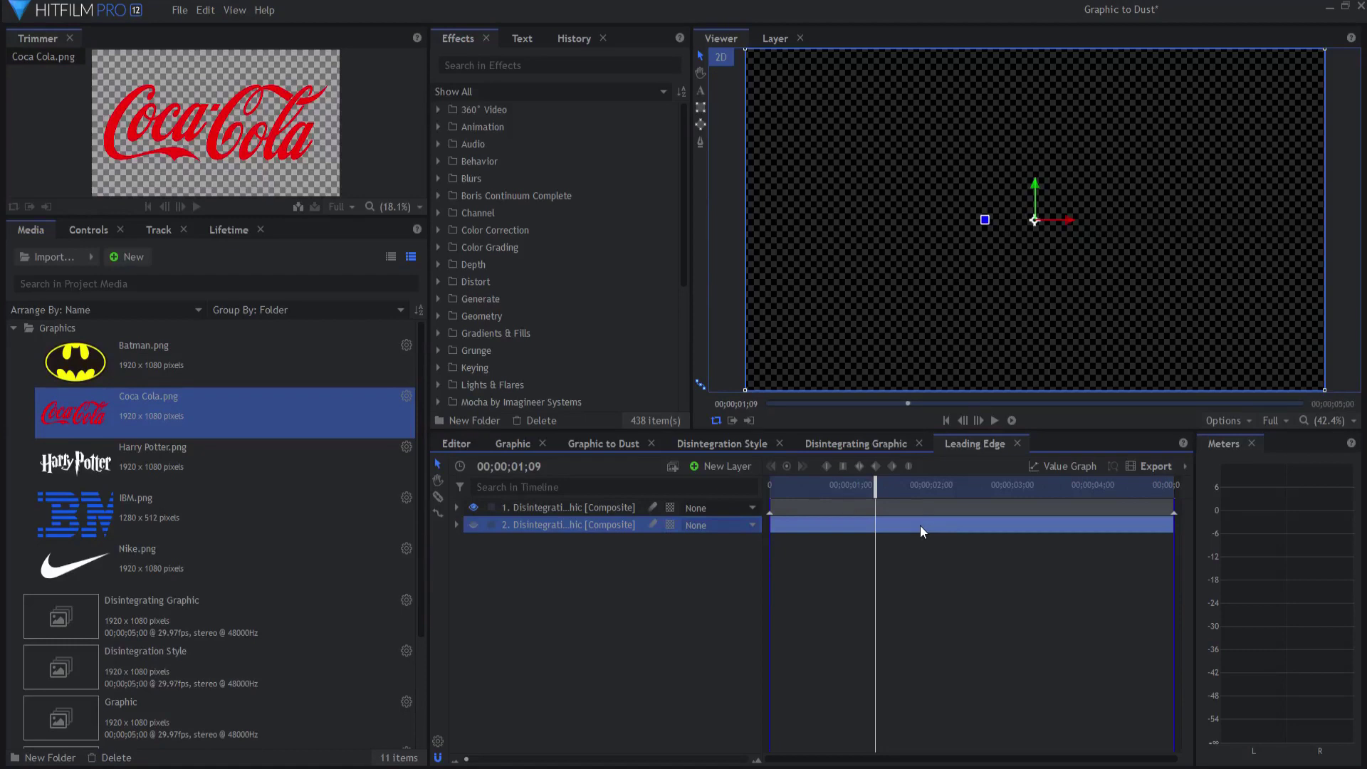
{"action": "left_click_drag", "start_coordinate": [920, 525], "coordinate": [913, 527]}
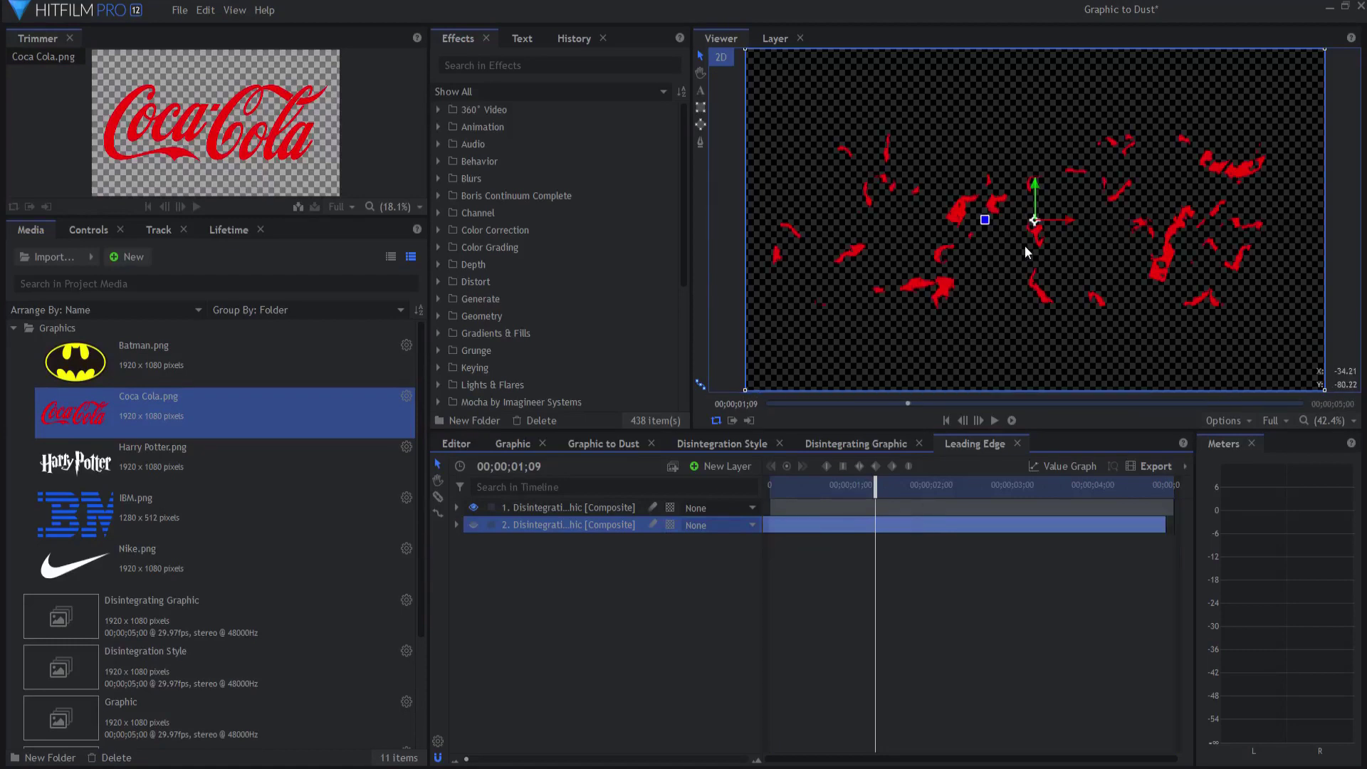
{"action": "left_click_drag", "start_coordinate": [986, 523], "coordinate": [975, 523]}
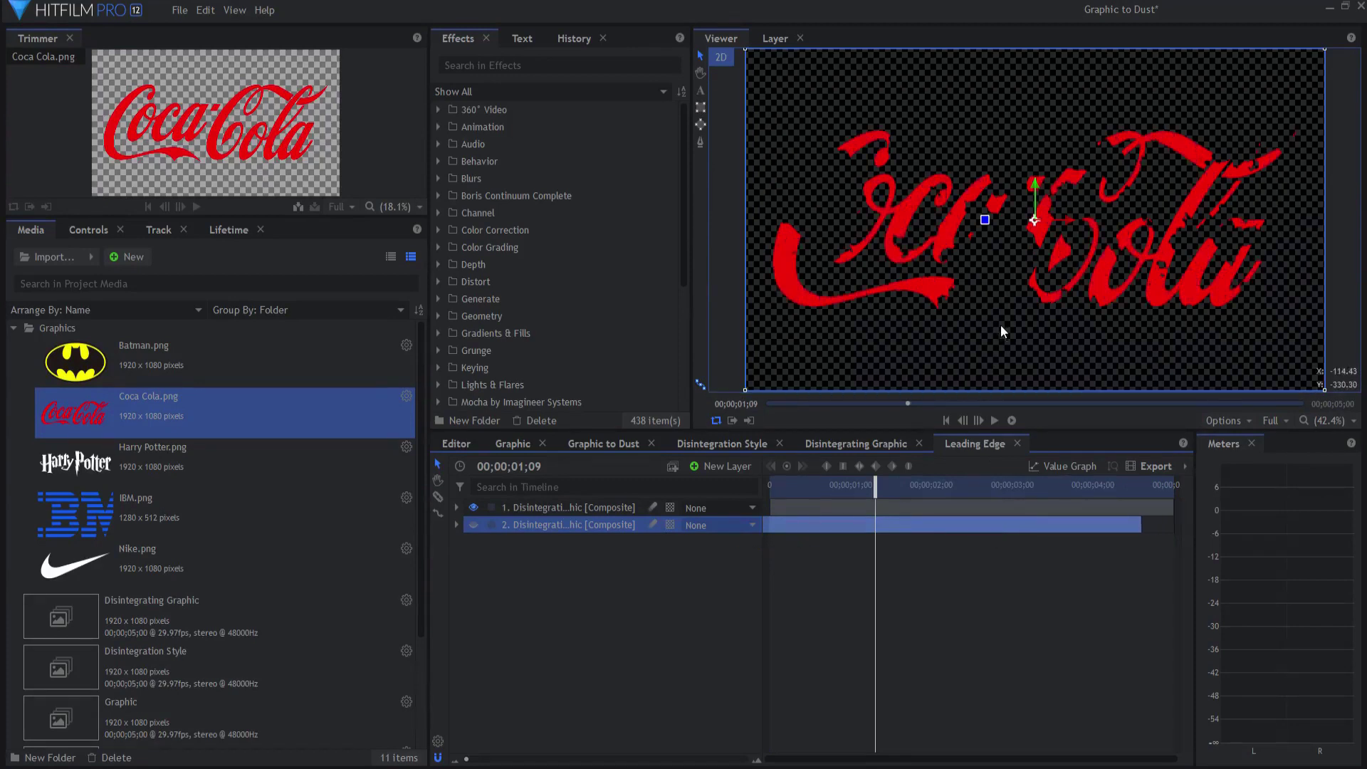
{"action": "left_click_drag", "start_coordinate": [956, 523], "coordinate": [979, 525]}
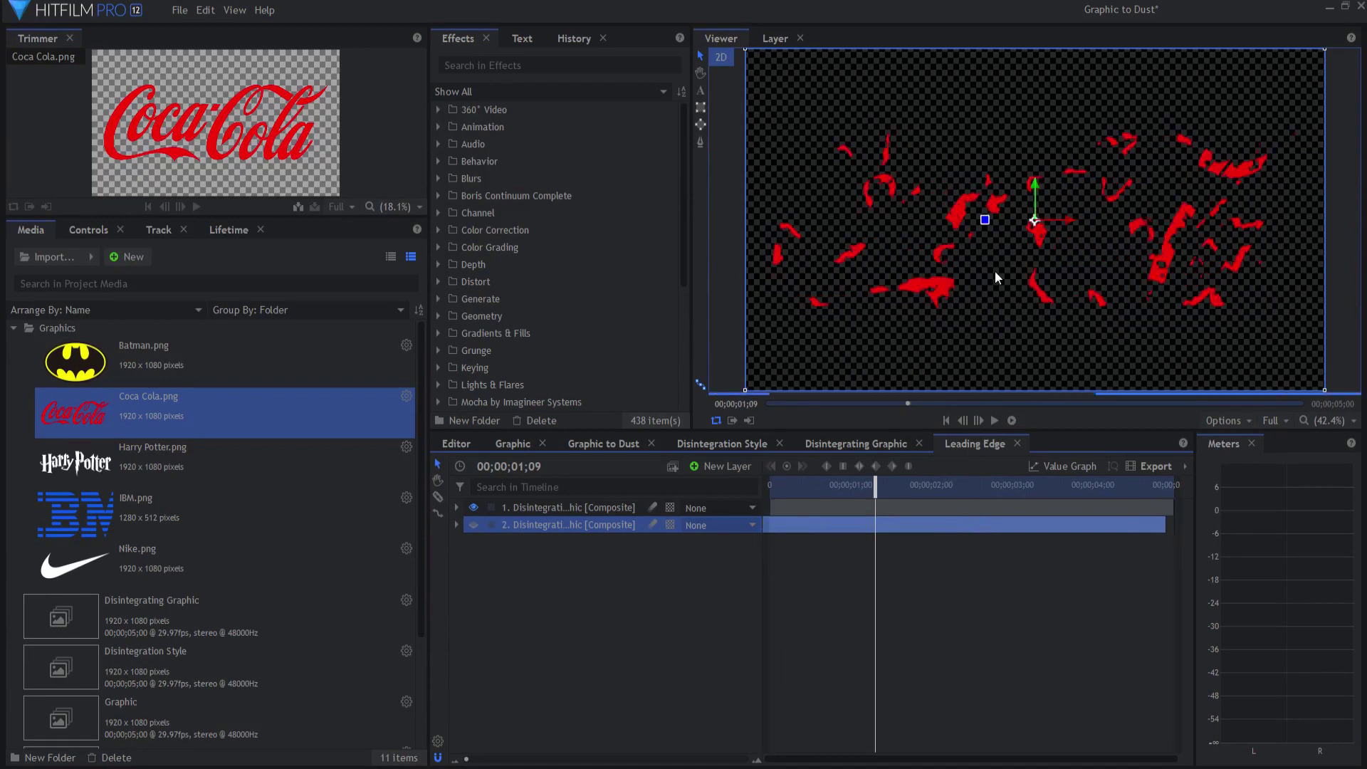
{"action": "left_click", "coordinate": [651, 609]}
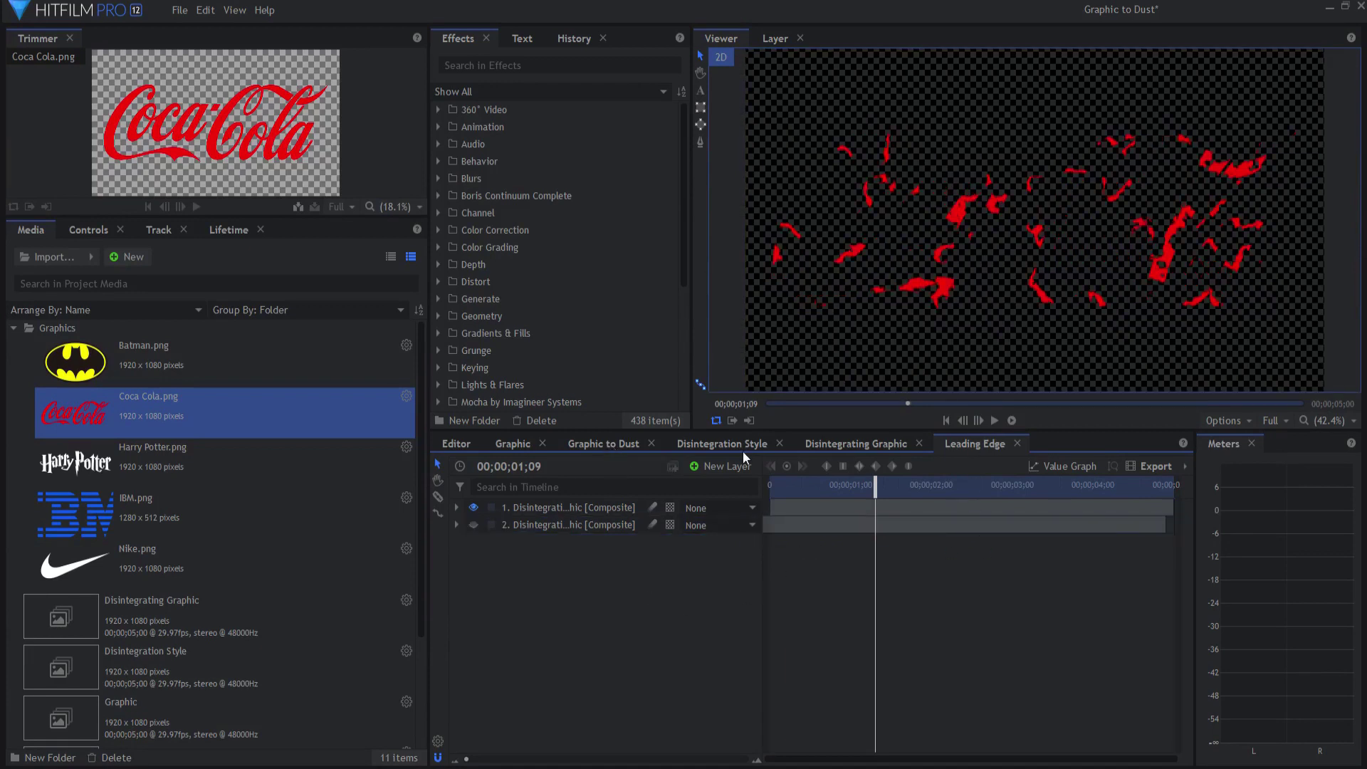
{"action": "left_click", "coordinate": [609, 442]}
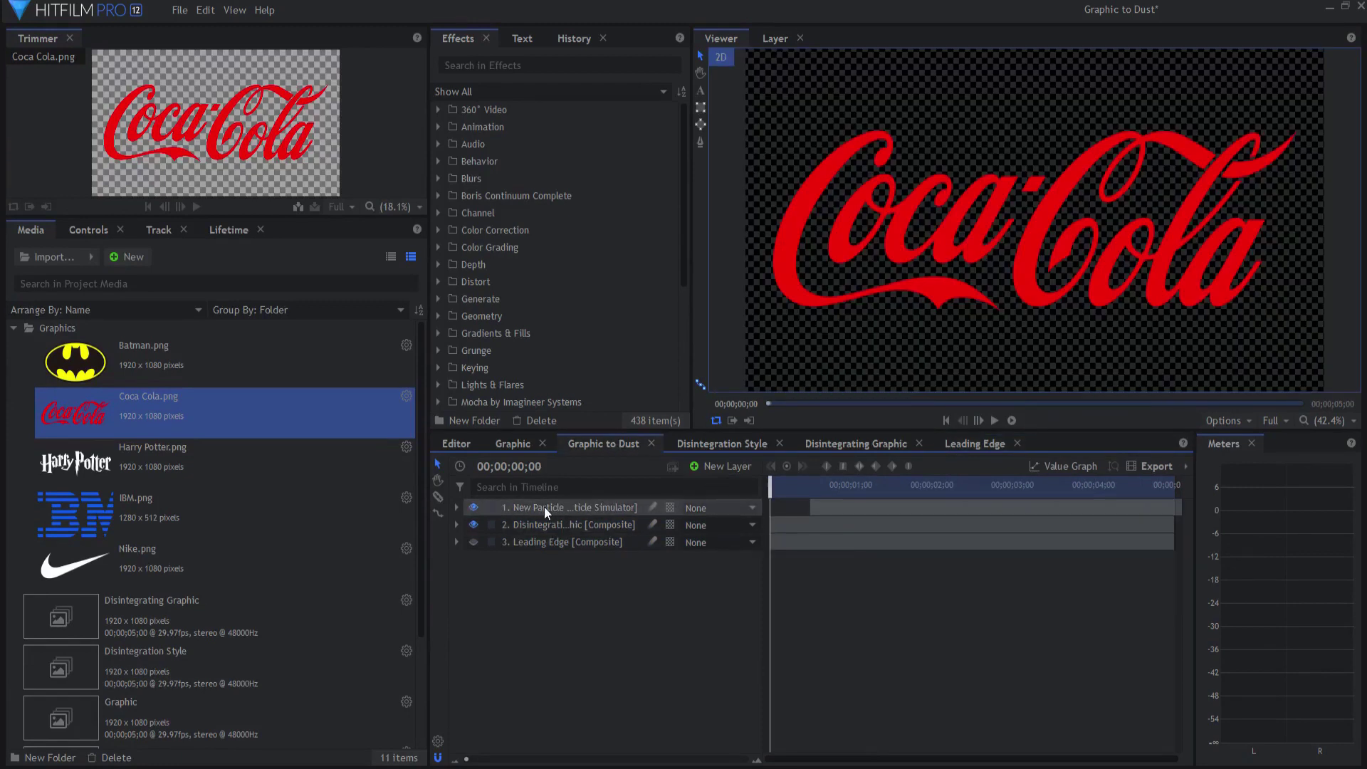
Select the Particle Simulator layer and put the playhead at frame 15
{"action": "left_click", "coordinate": [544, 507]}
{"action": "left_click", "coordinate": [813, 489]}
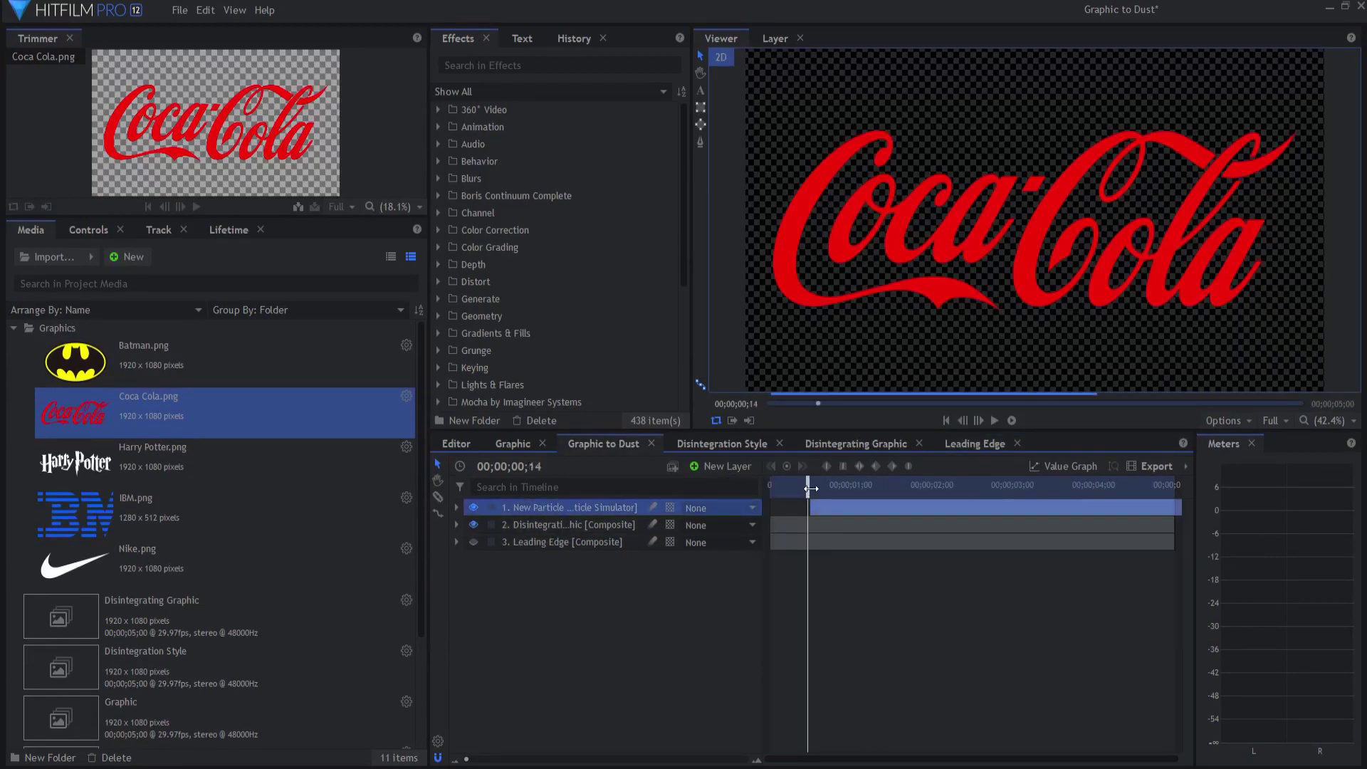
{"action": "left_click_drag", "start_coordinate": [813, 491], "coordinate": [811, 491]}
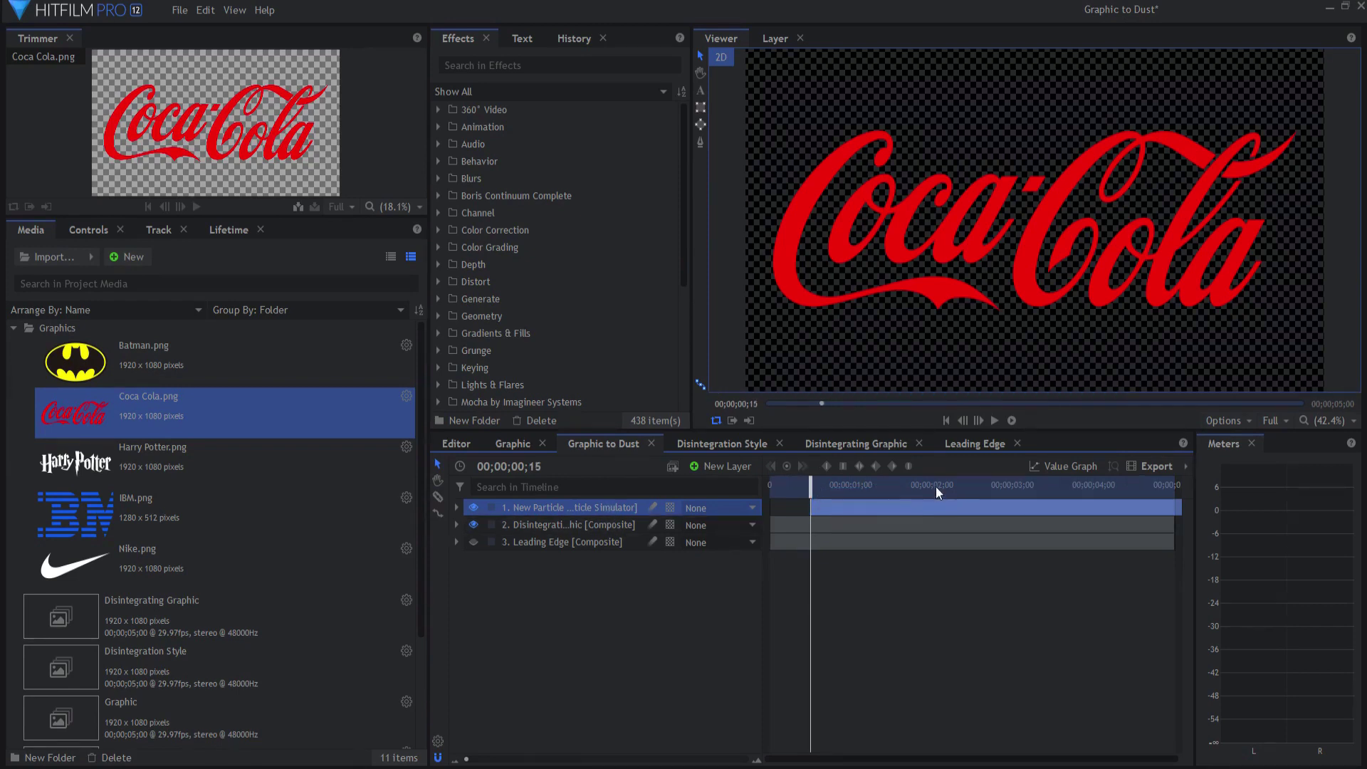
Expand Emitters > Emitter 1 > Particle Systems to show its settings groups
{"action": "left_click", "coordinate": [456, 507]}
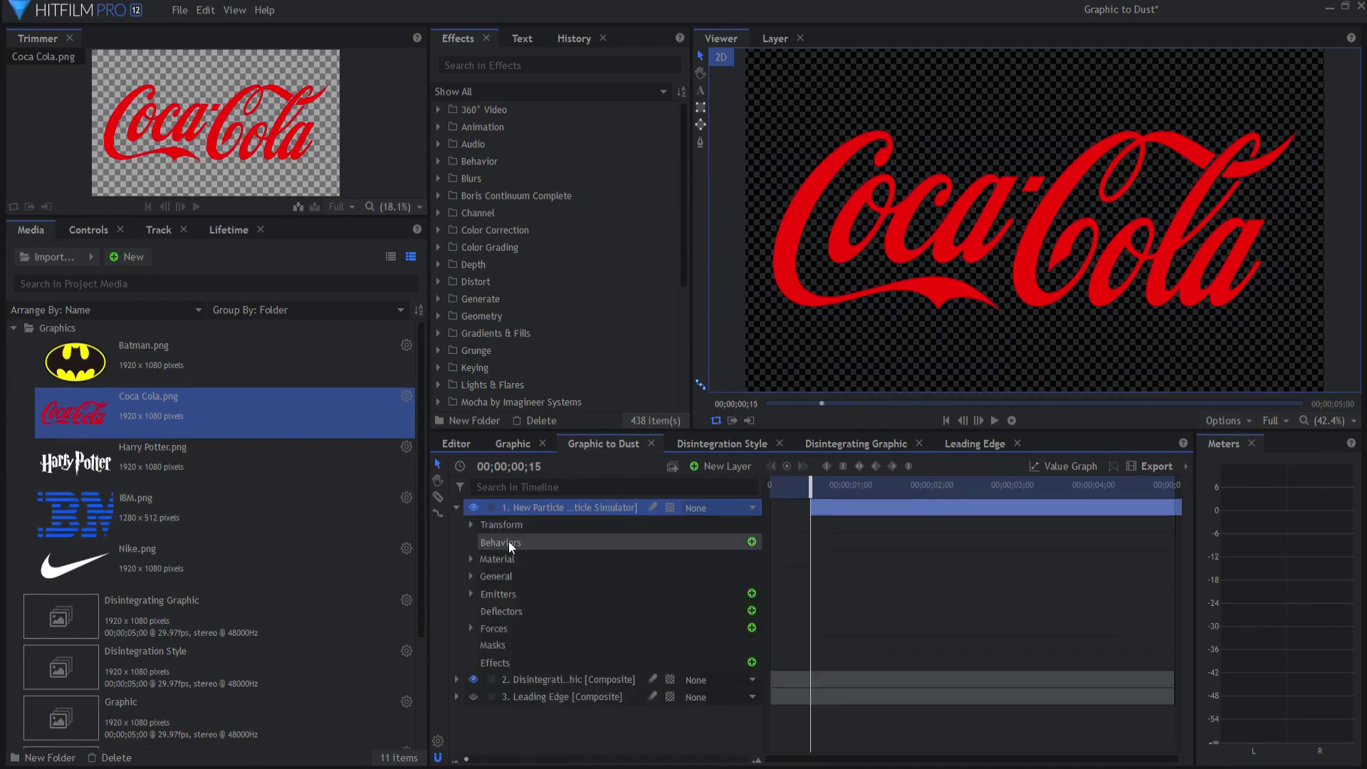
{"action": "left_click", "coordinate": [470, 594]}
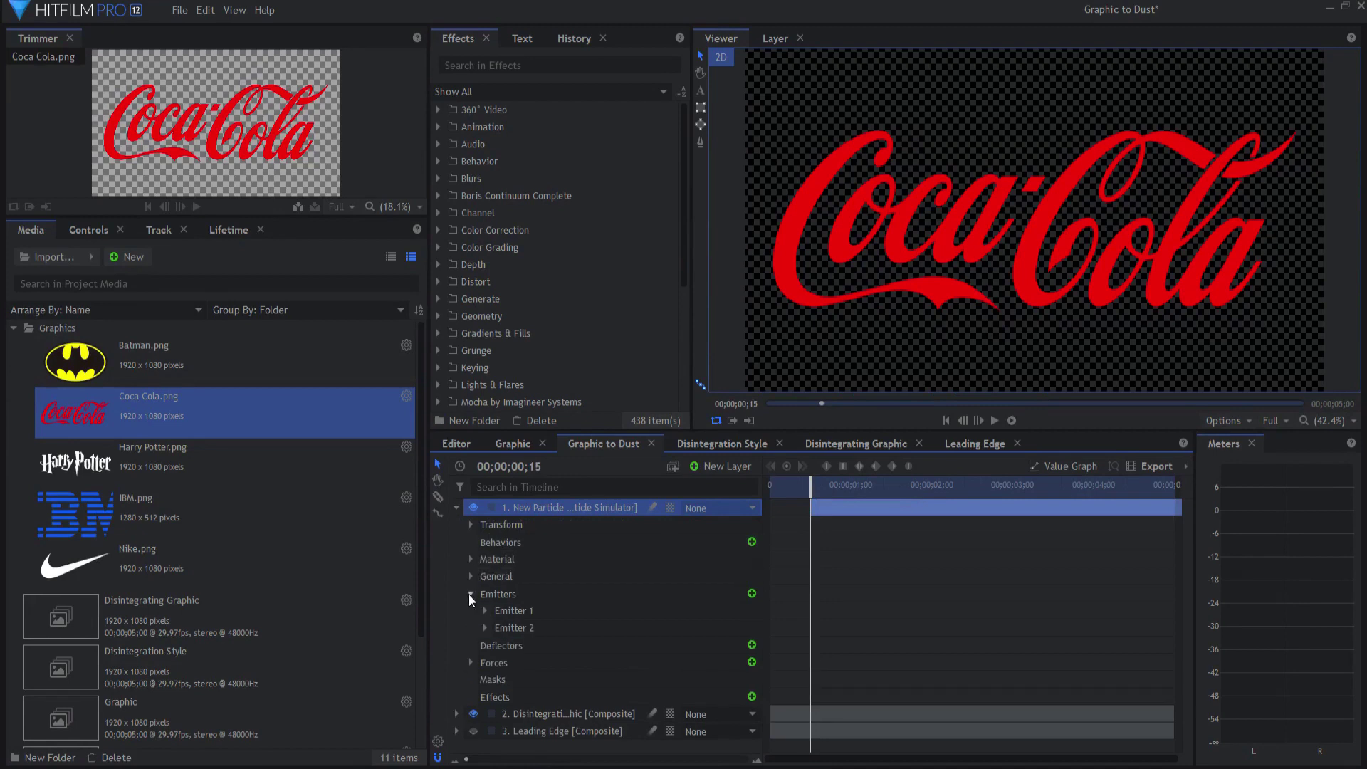
{"action": "left_click", "coordinate": [485, 610]}
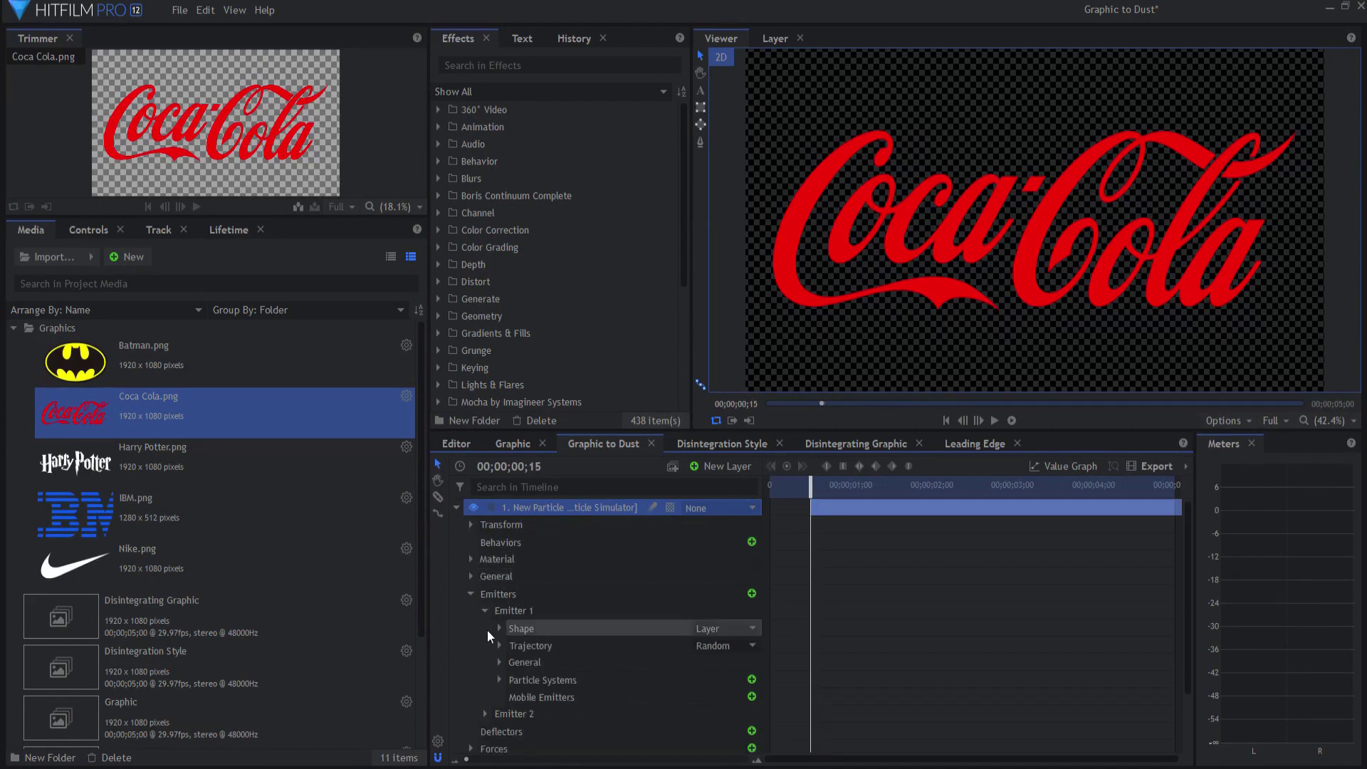
{"action": "left_click", "coordinate": [499, 680]}
{"action": "left_click", "coordinate": [513, 697]}
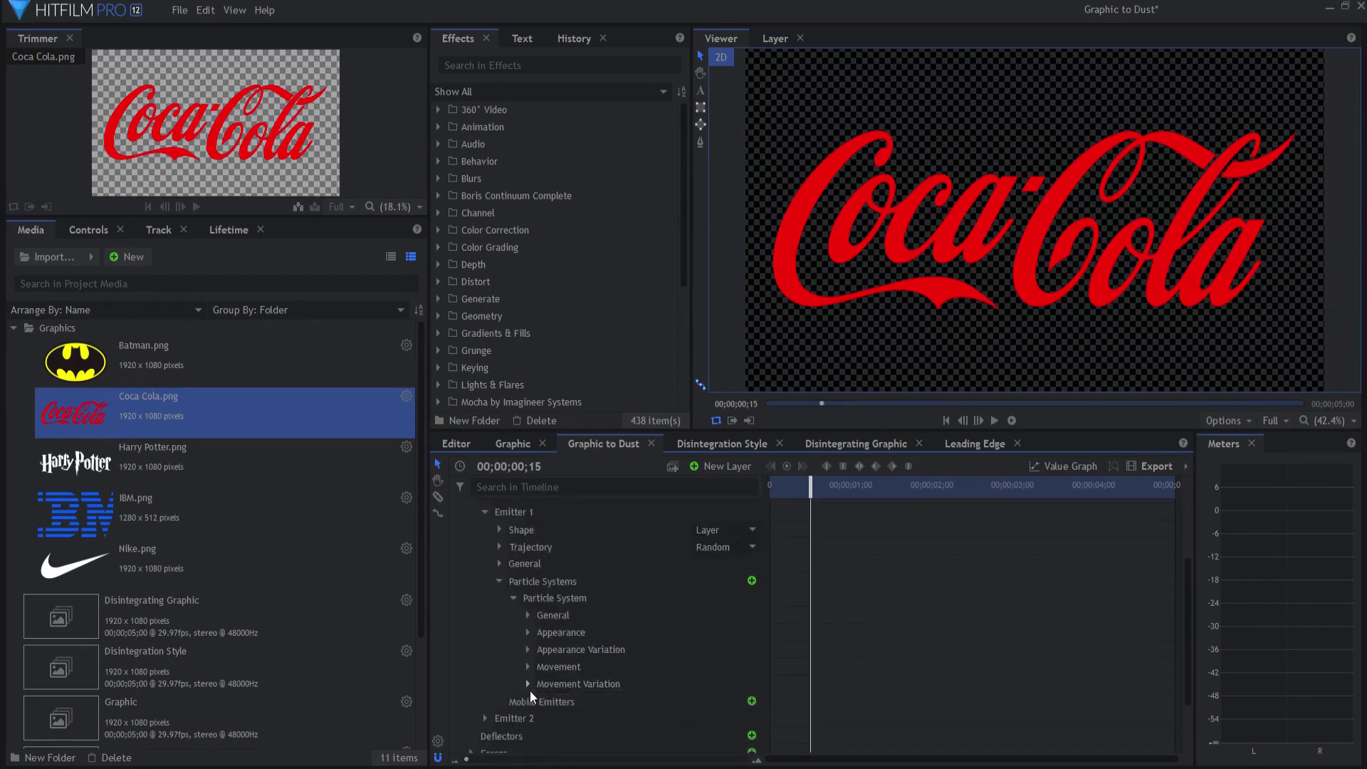
Review the particle system's General and Movement values
{"action": "left_click", "coordinate": [528, 615]}
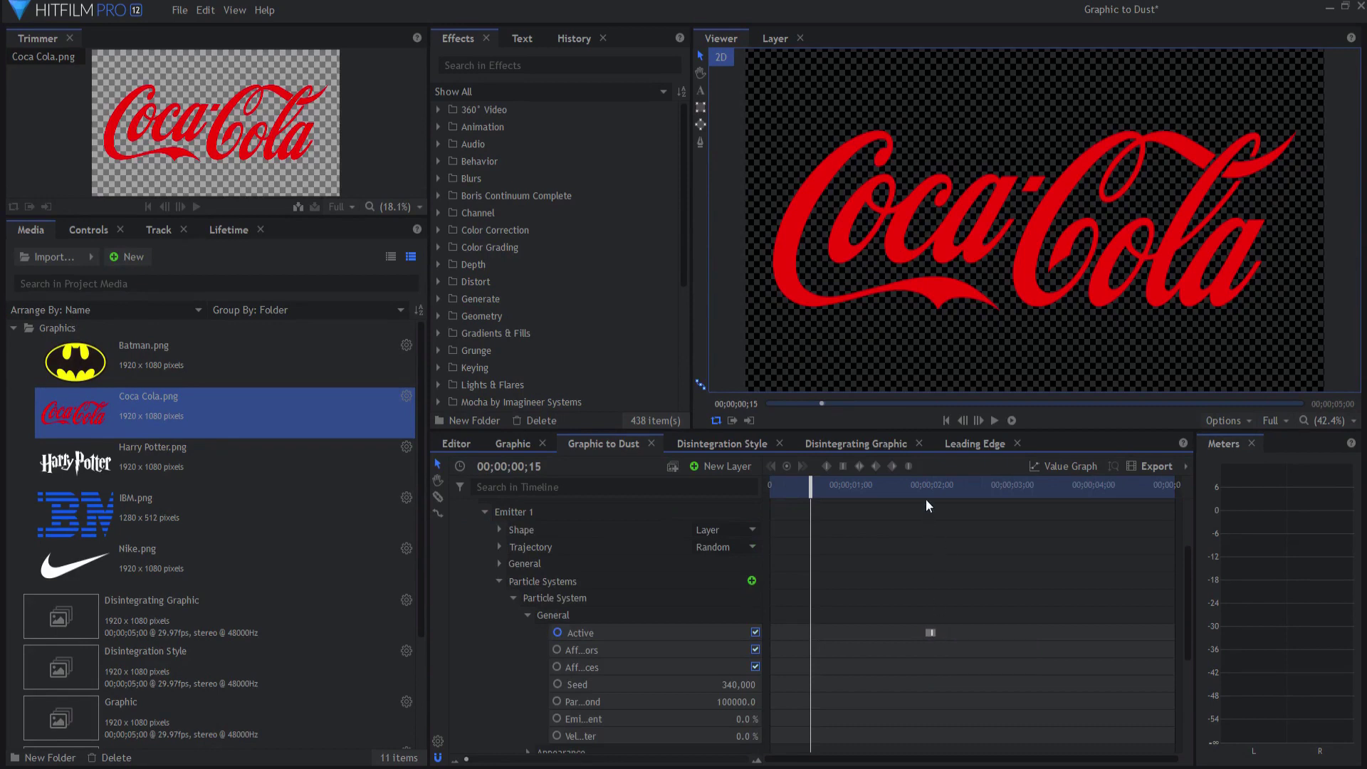
{"action": "left_click", "coordinate": [528, 615]}
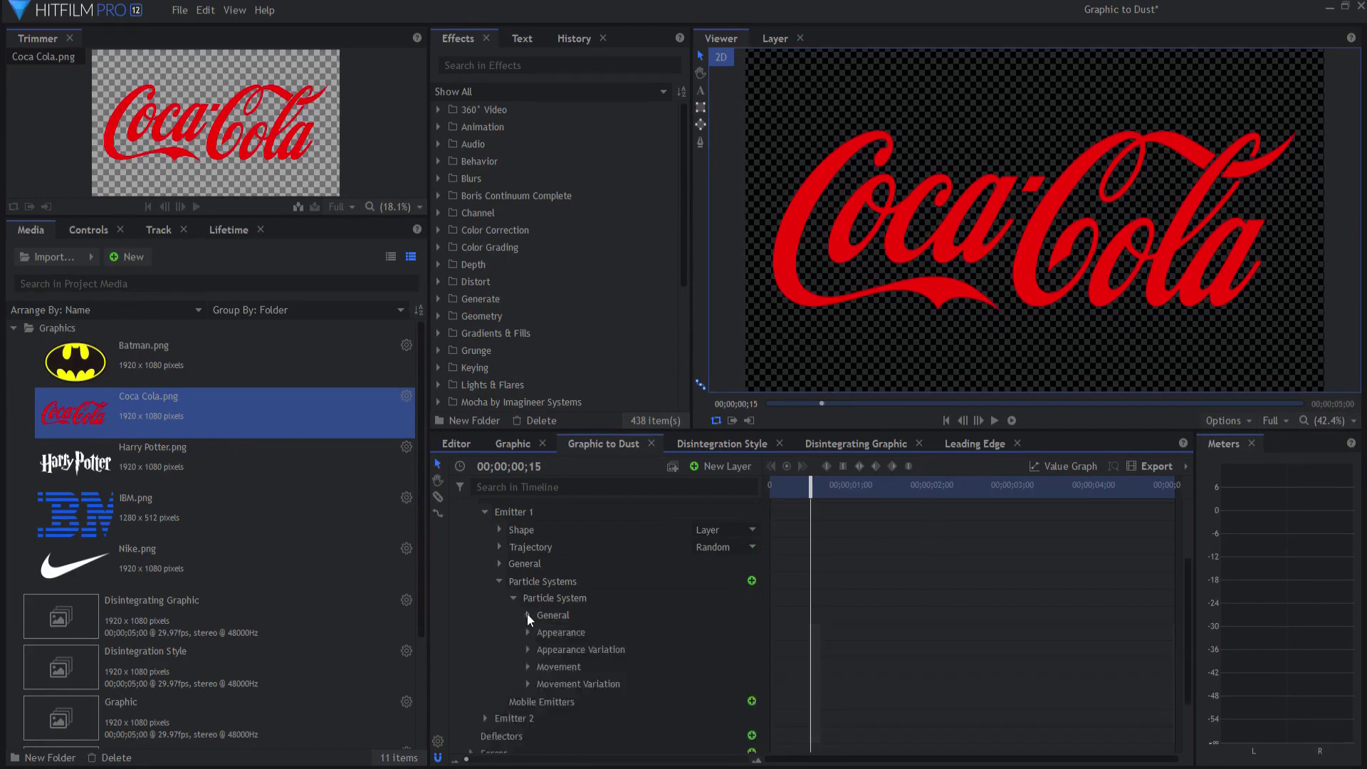
{"action": "left_click", "coordinate": [527, 666]}
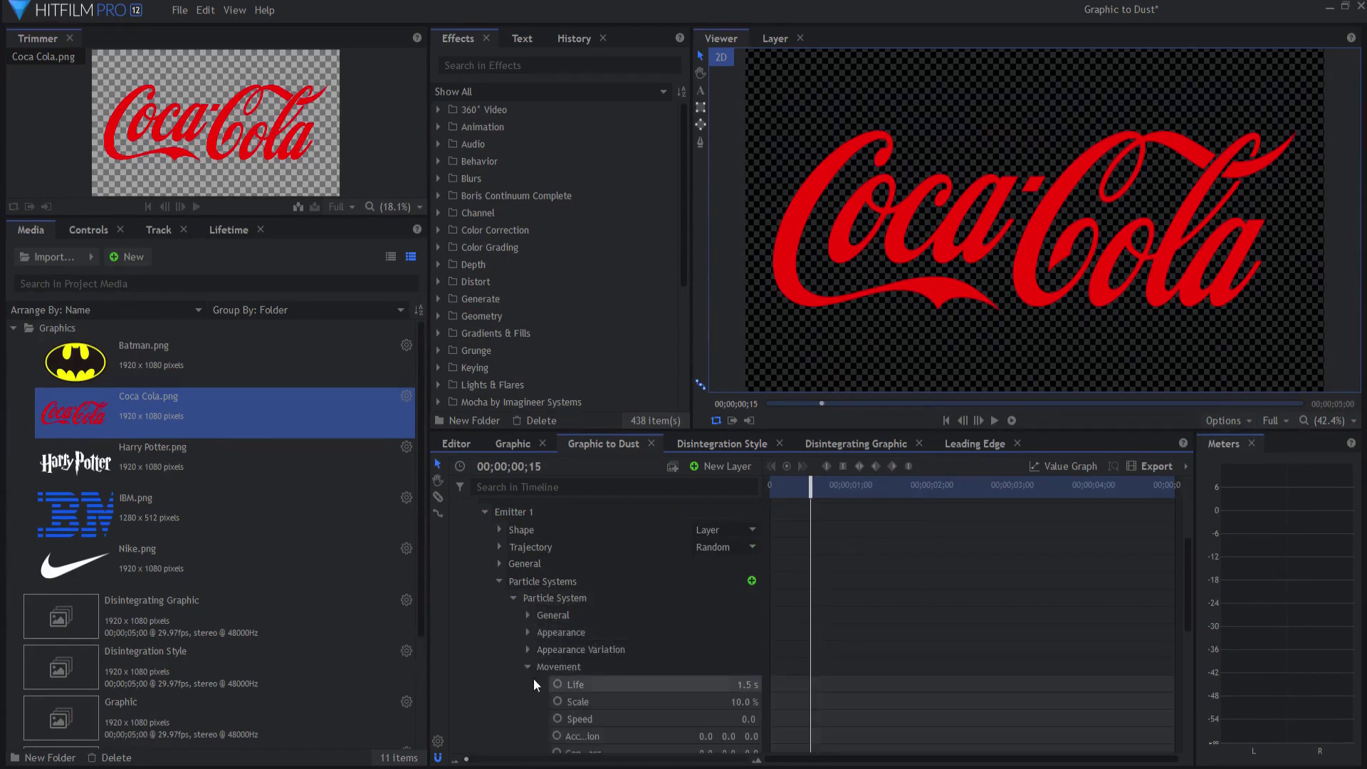
{"action": "left_click", "coordinate": [527, 663]}
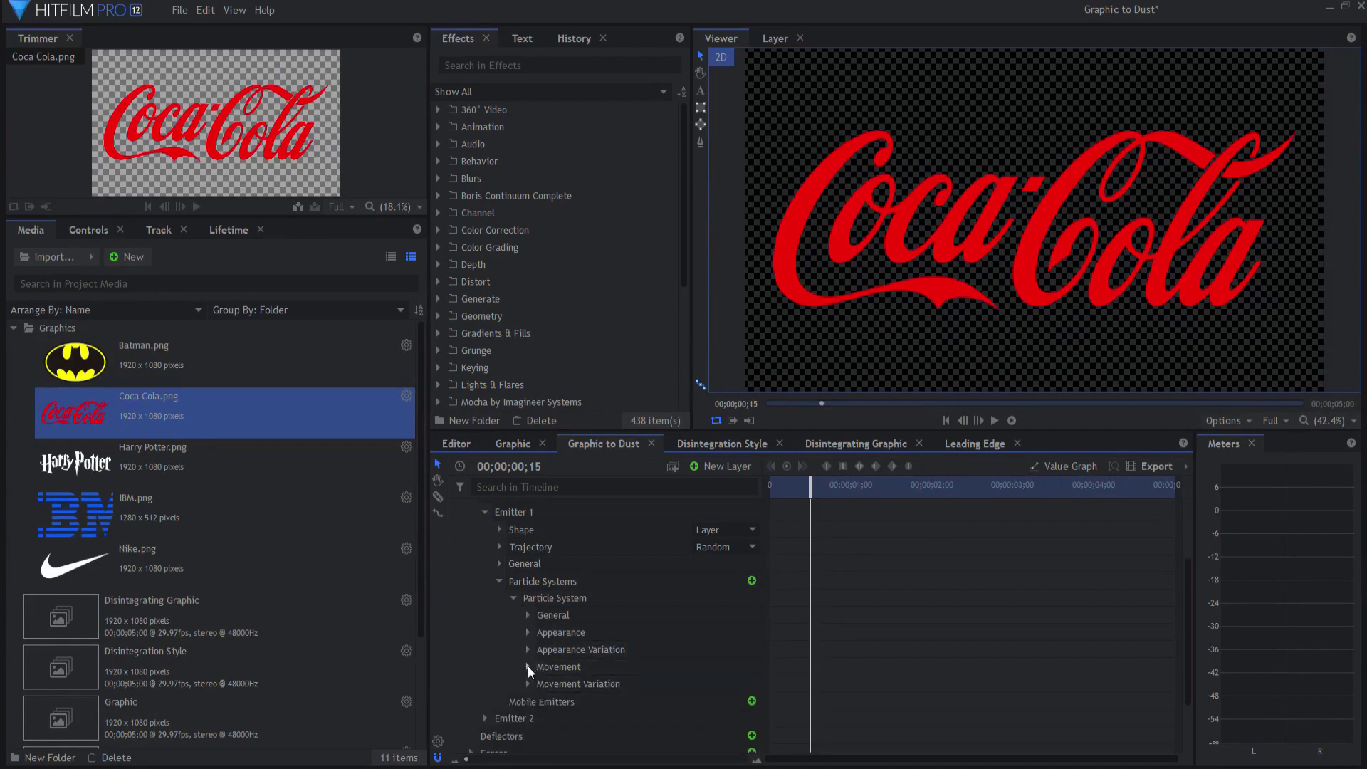
{"action": "left_click", "coordinate": [528, 665]}
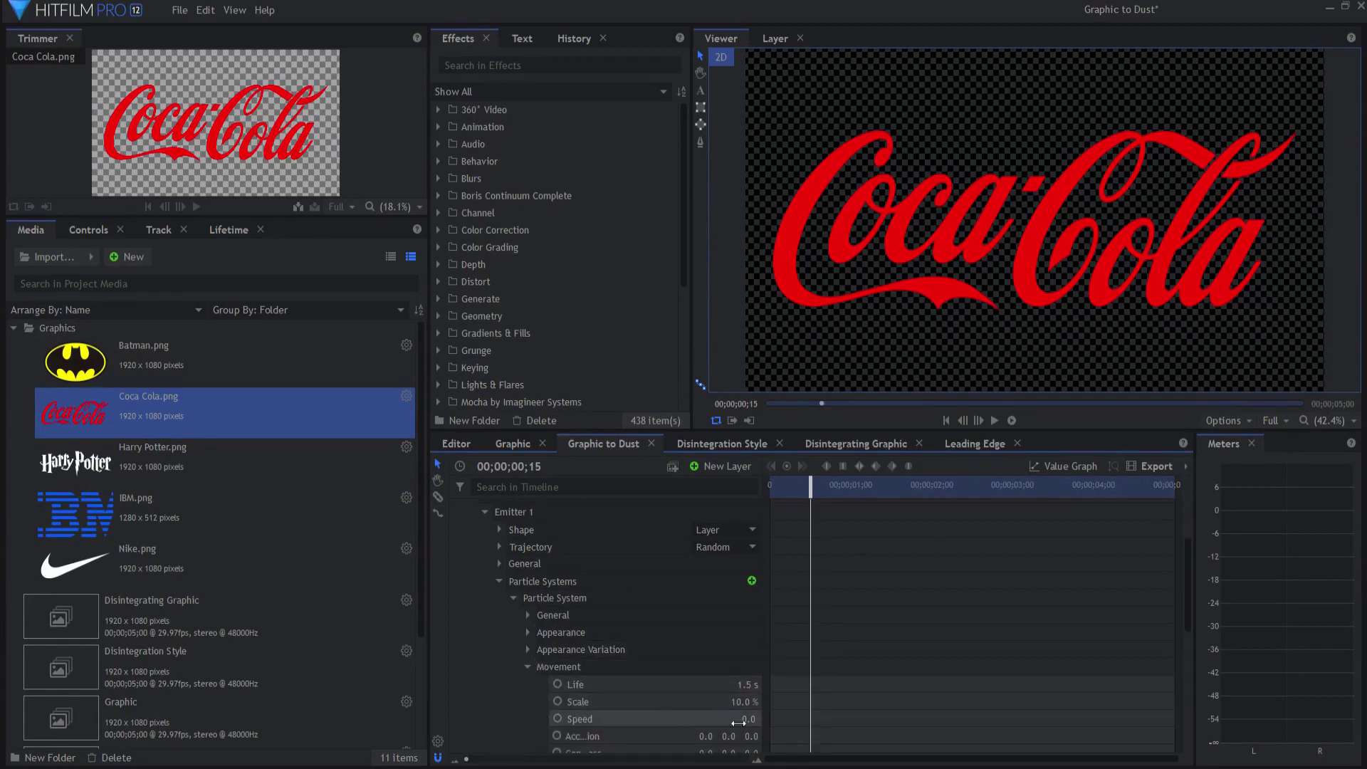
{"action": "left_click", "coordinate": [527, 667]}
{"action": "left_click", "coordinate": [527, 614]}
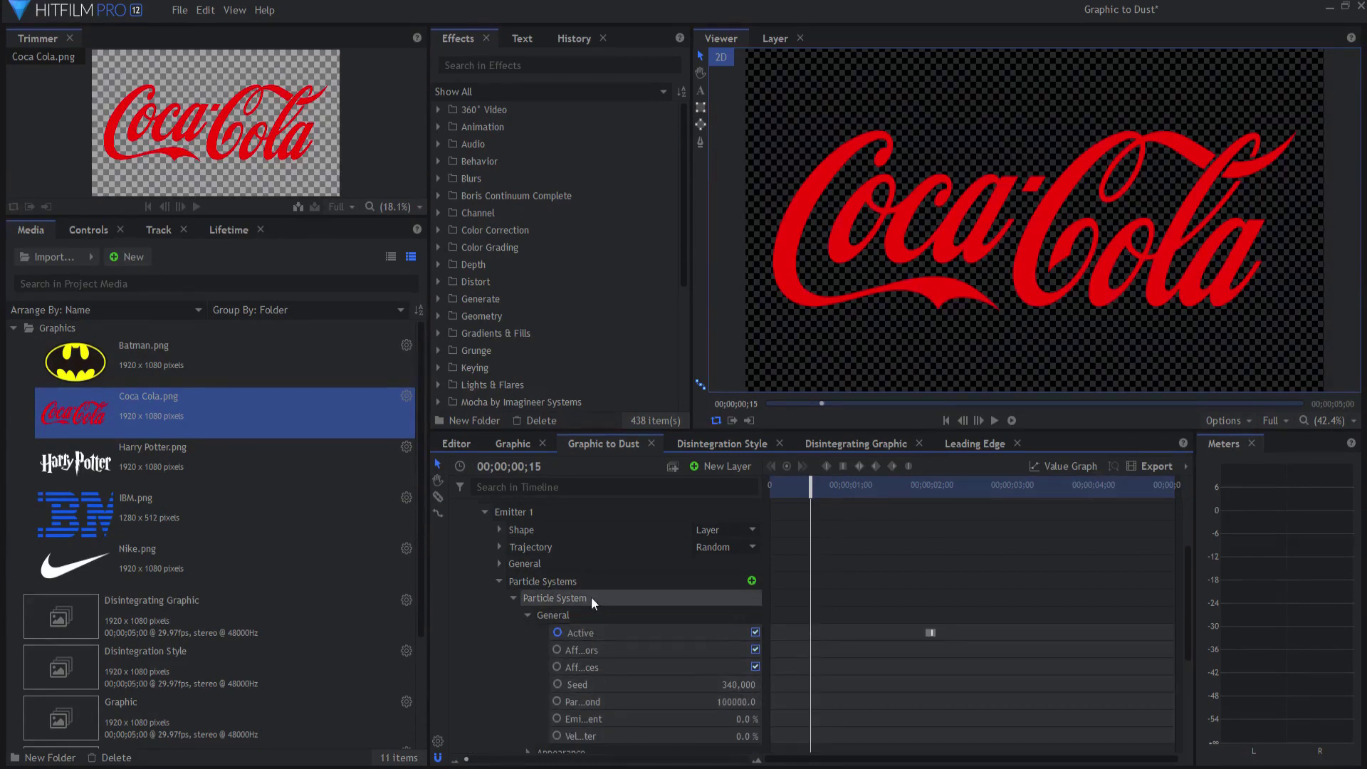
Collapse Emitter 1 and the Particle Simulator layer's property tree
{"action": "scroll", "coordinate": [533, 623], "scroll_direction": "up", "scroll_amount": 2}
{"action": "left_click", "coordinate": [484, 611]}
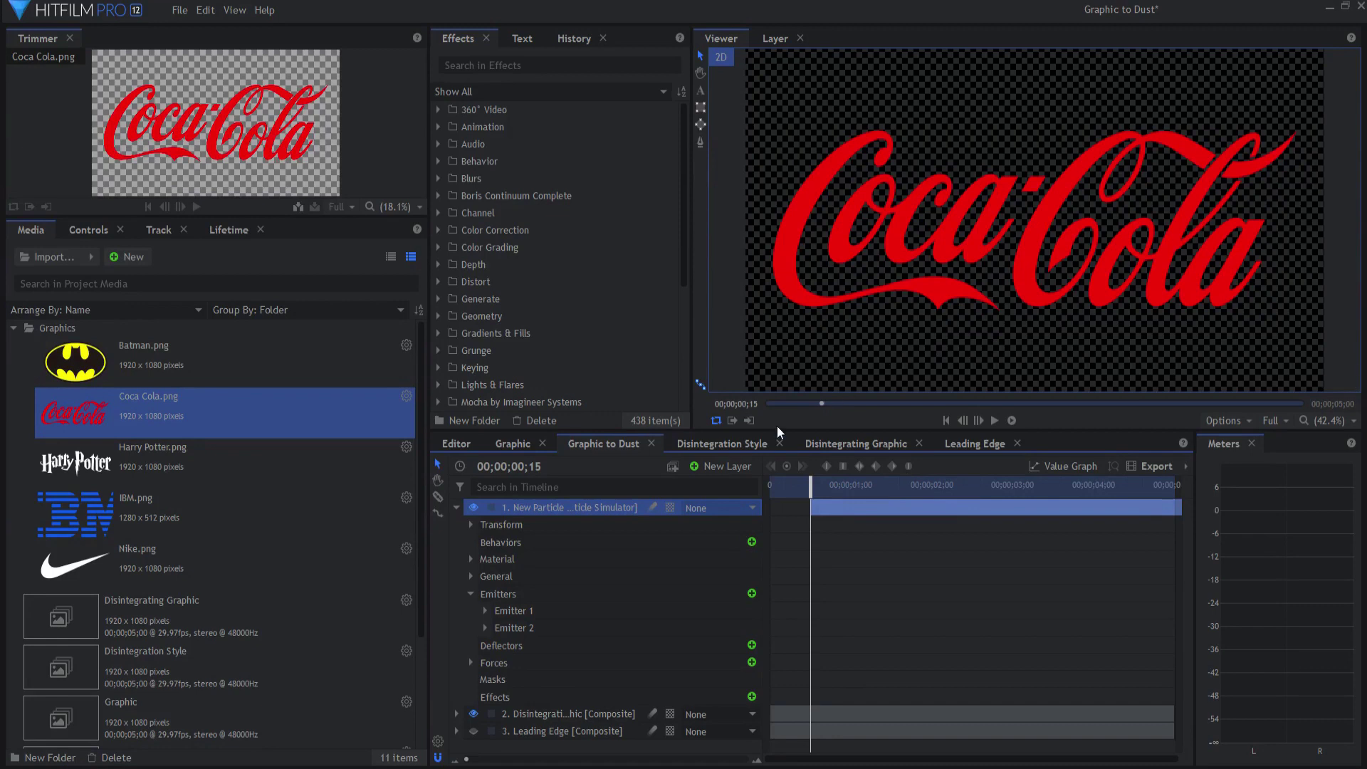
{"action": "left_click", "coordinate": [456, 507]}
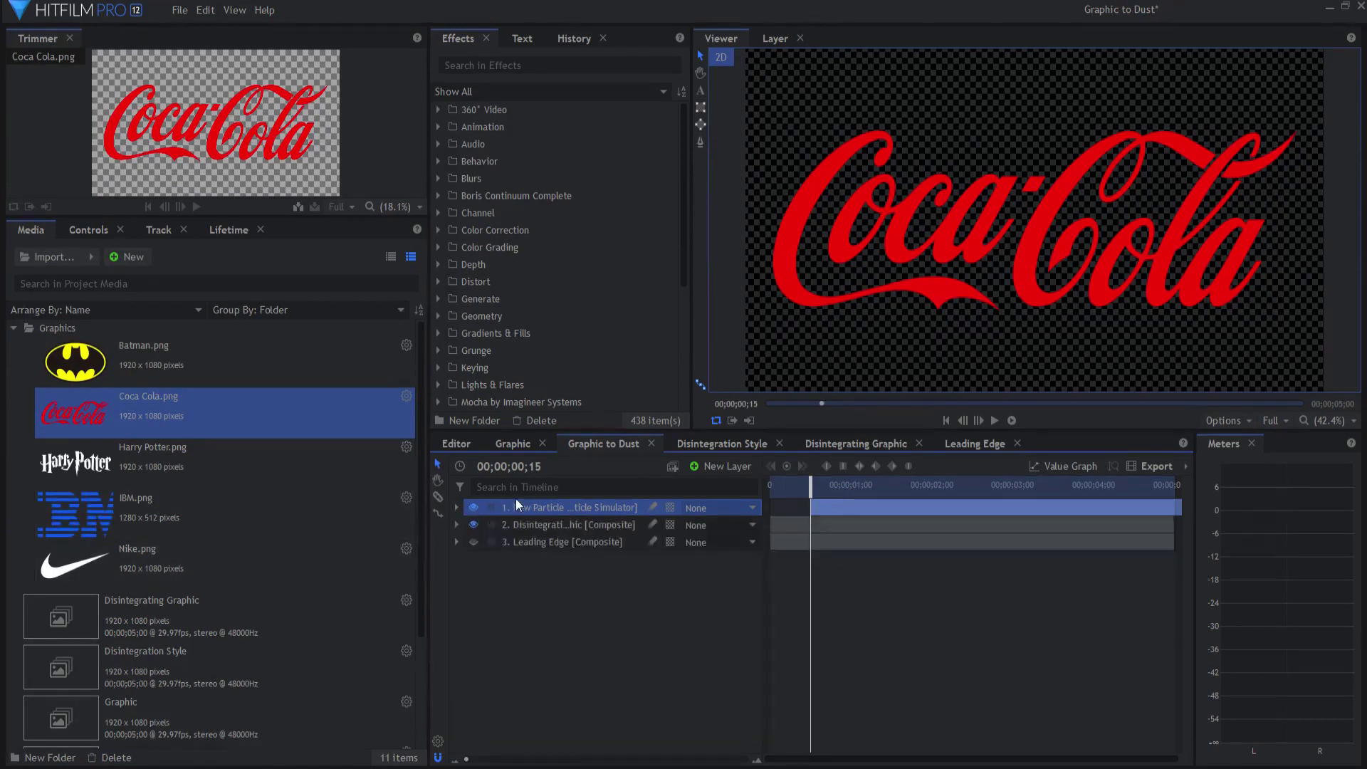
Load Emitter 1's Particle System into the Lifetime panel and show its white-to-black Alpha gradient
{"action": "left_click", "coordinate": [228, 228]}
{"action": "left_click", "coordinate": [457, 507]}
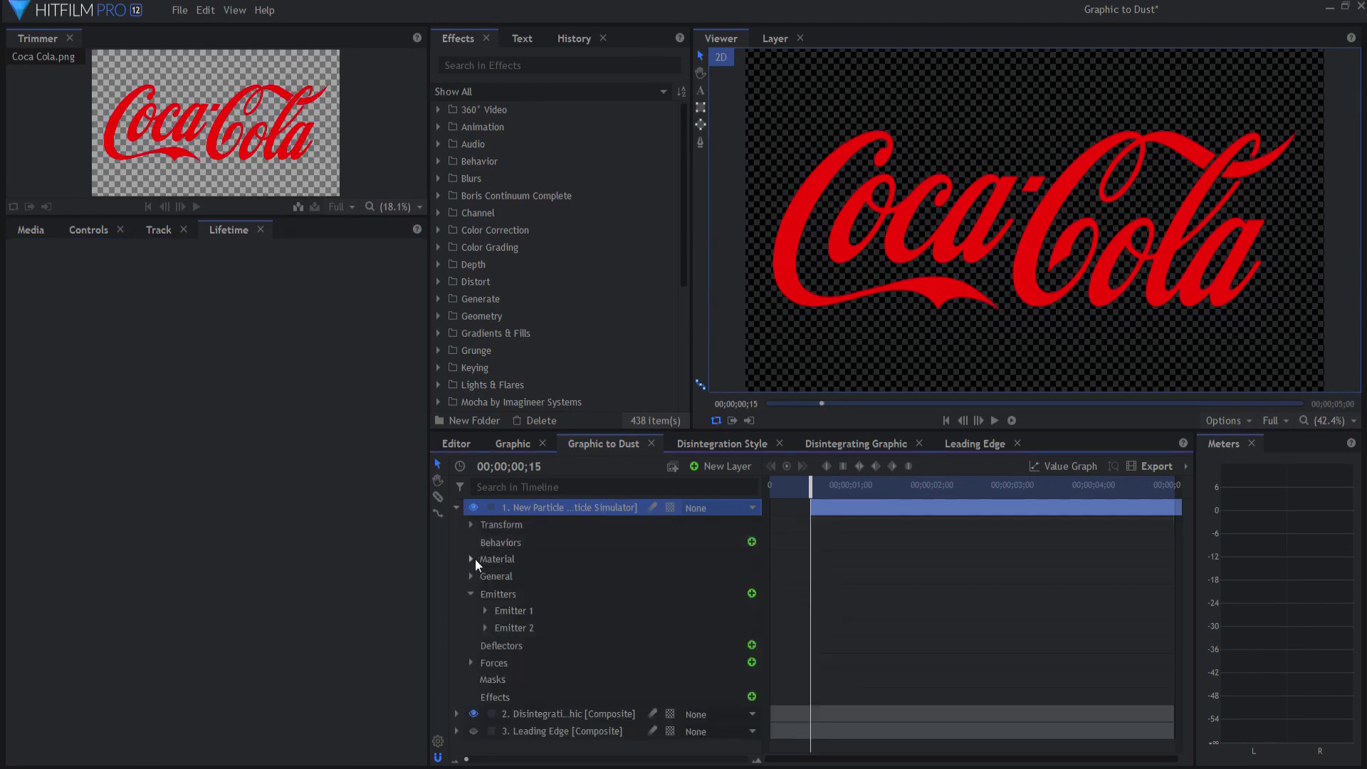
{"action": "left_click", "coordinate": [470, 594]}
{"action": "left_click", "coordinate": [516, 610]}
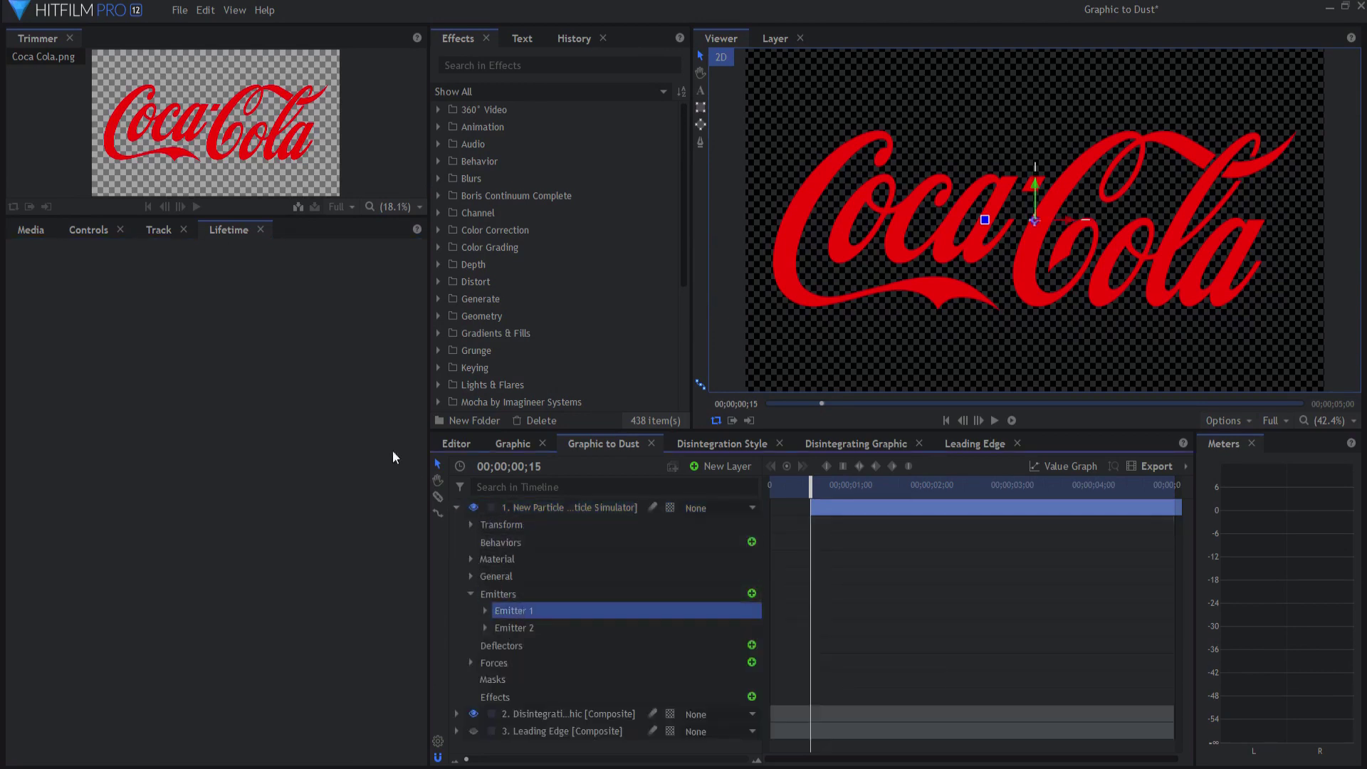
{"action": "left_click", "coordinate": [484, 610]}
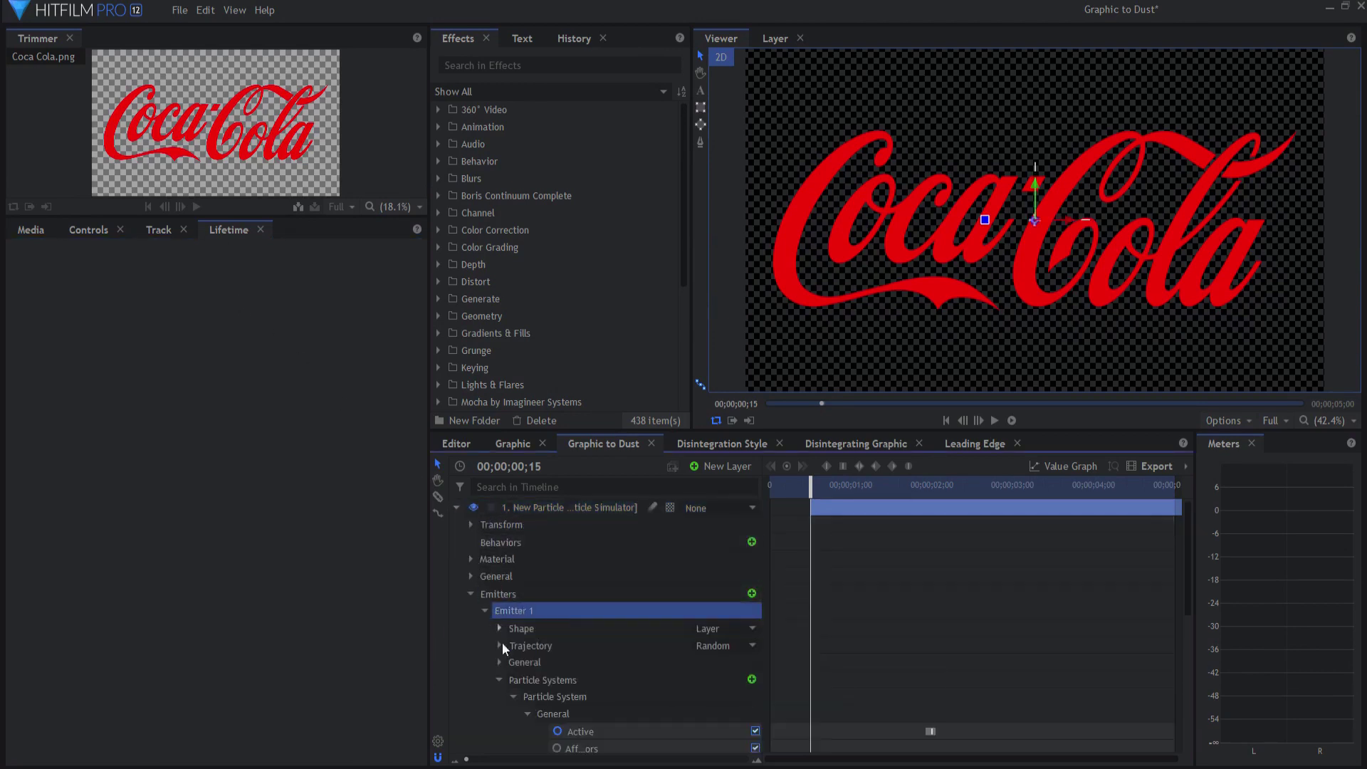
{"action": "left_click", "coordinate": [552, 697]}
{"action": "left_click", "coordinate": [50, 327]}
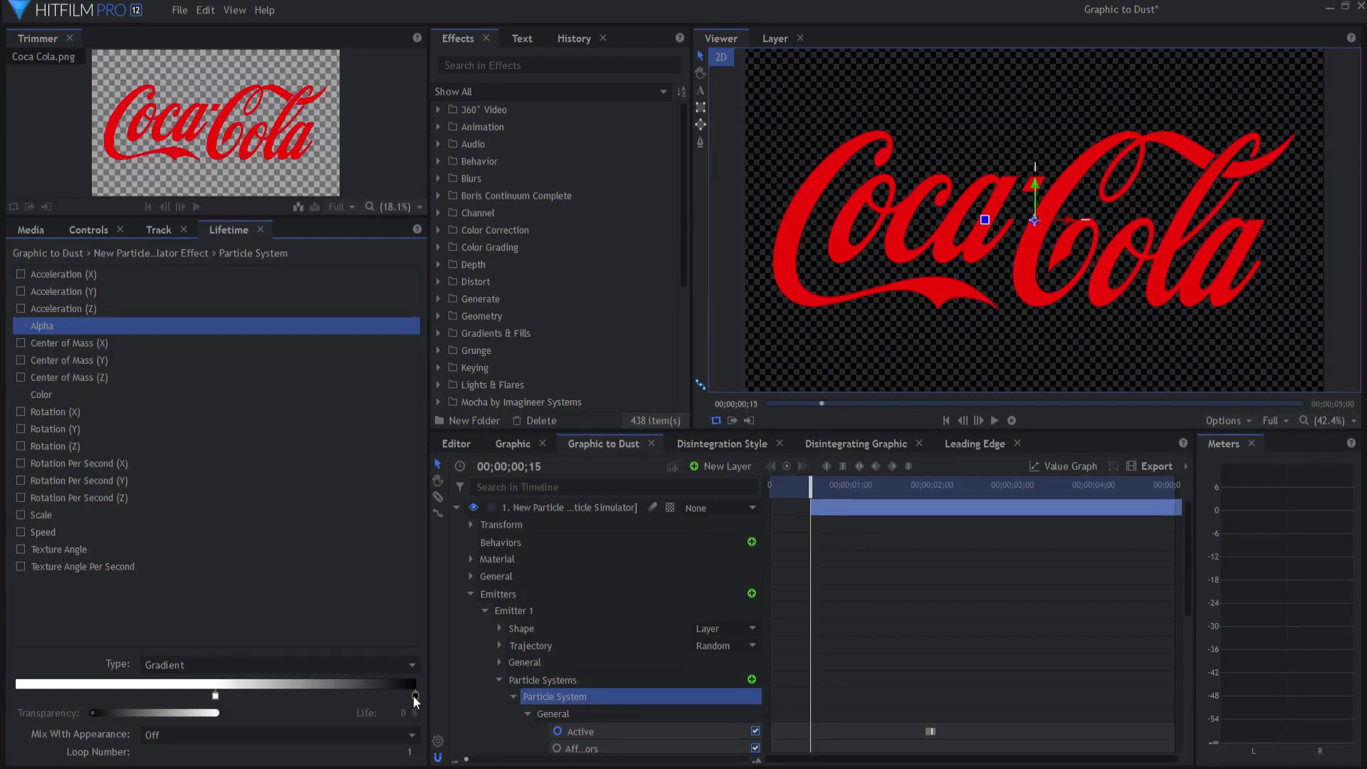
Reopen Emitter 1's particle system and review its Movement values
{"action": "left_click", "coordinate": [499, 679]}
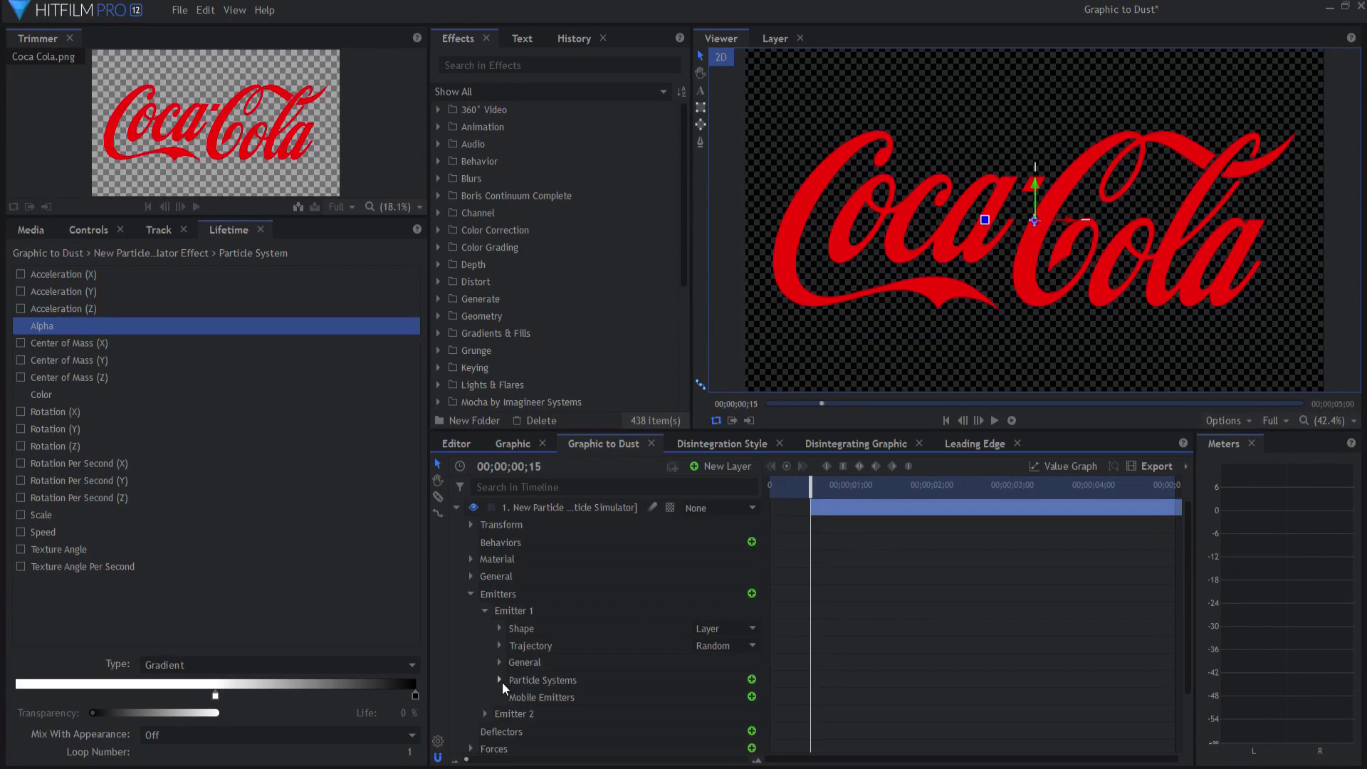
{"action": "left_click", "coordinate": [500, 679]}
{"action": "scroll", "coordinate": [541, 627], "scroll_direction": "down", "scroll_amount": 3}
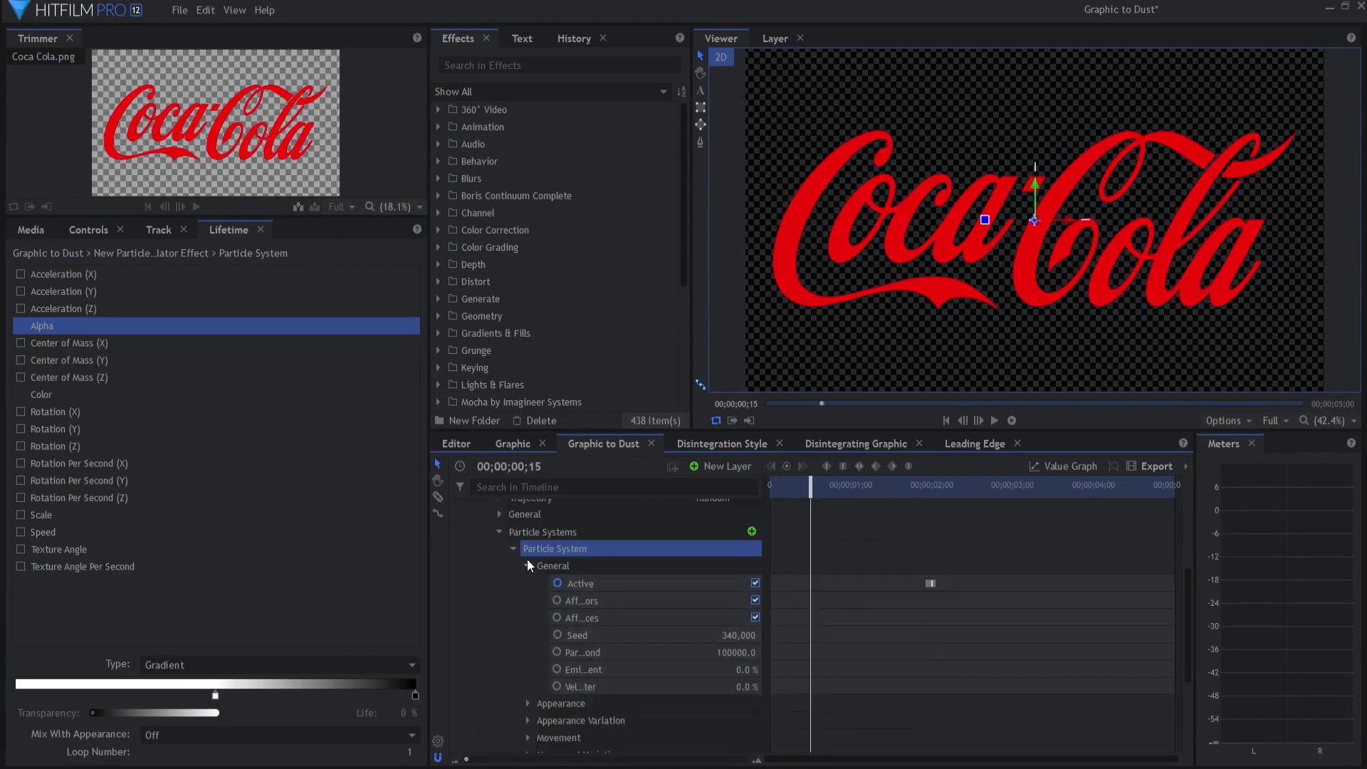
{"action": "left_click", "coordinate": [528, 566]}
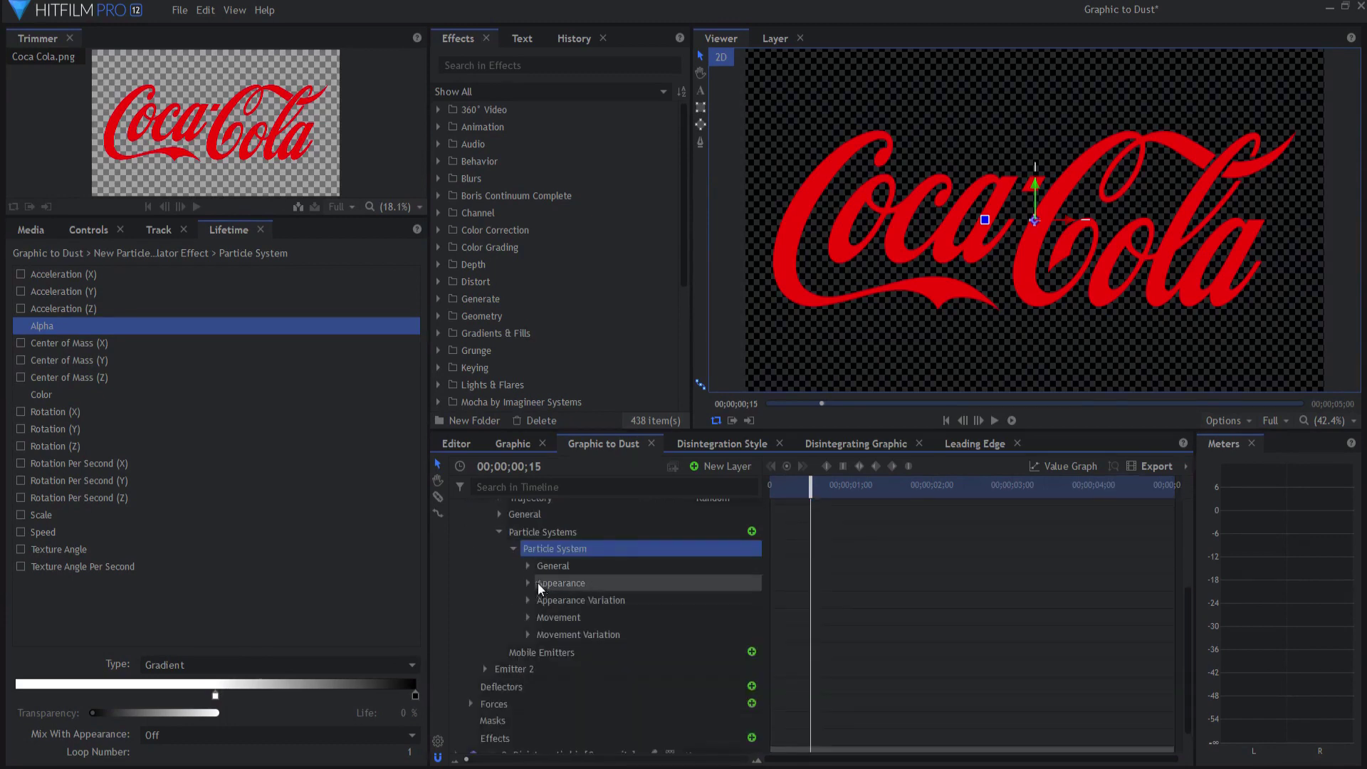
{"action": "left_click", "coordinate": [527, 617]}
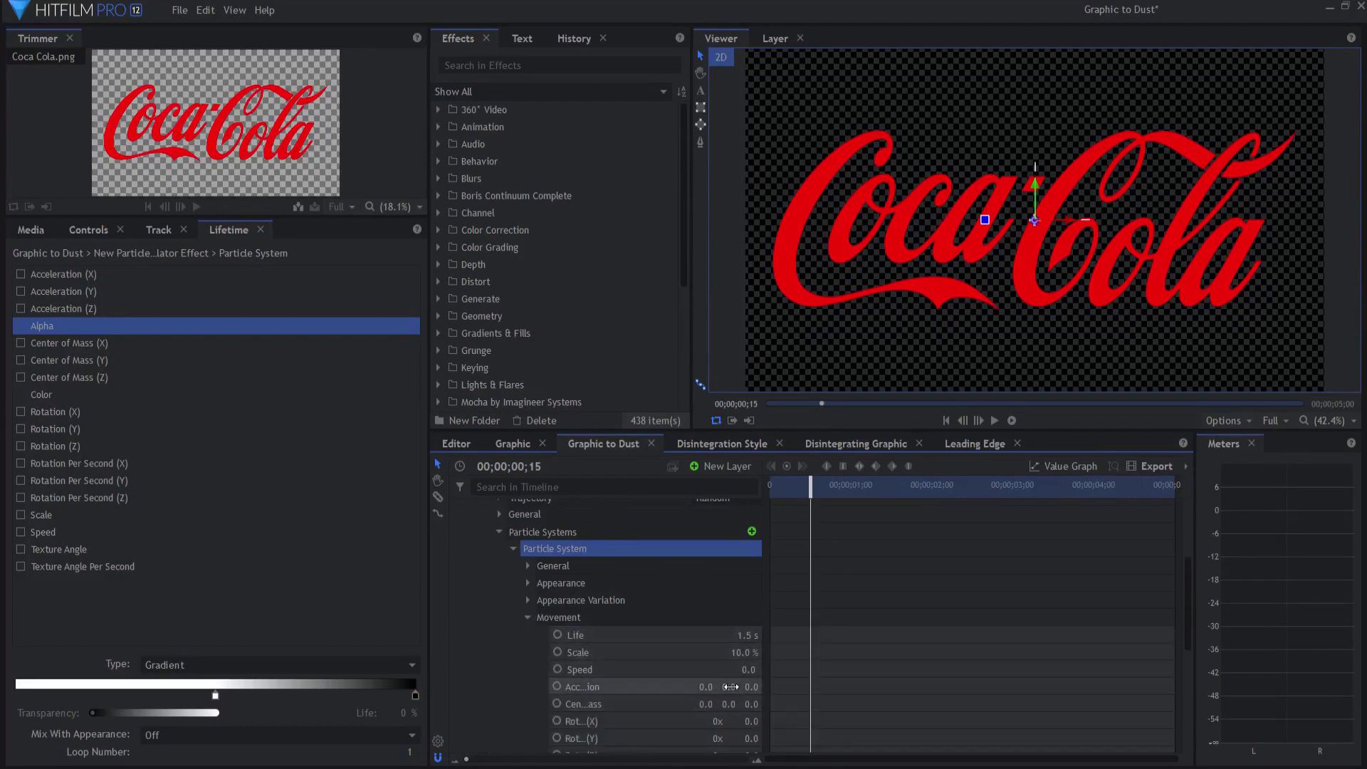
{"action": "left_click", "coordinate": [527, 616]}
Review Movement Variation, fold the particle system away, and reveal the Wind and Turbulence forces
{"action": "left_click", "coordinate": [527, 634]}
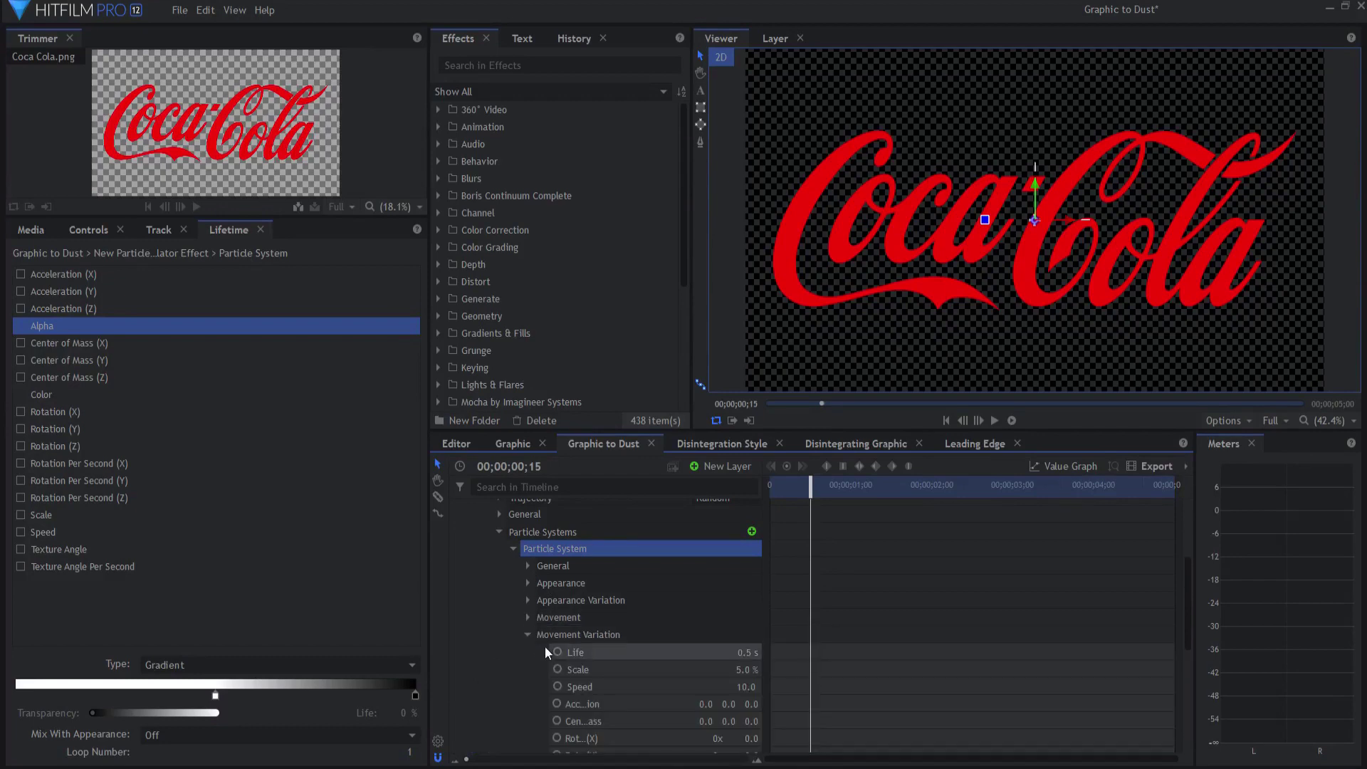
{"action": "scroll", "coordinate": [677, 633], "scroll_direction": "down", "scroll_amount": 1}
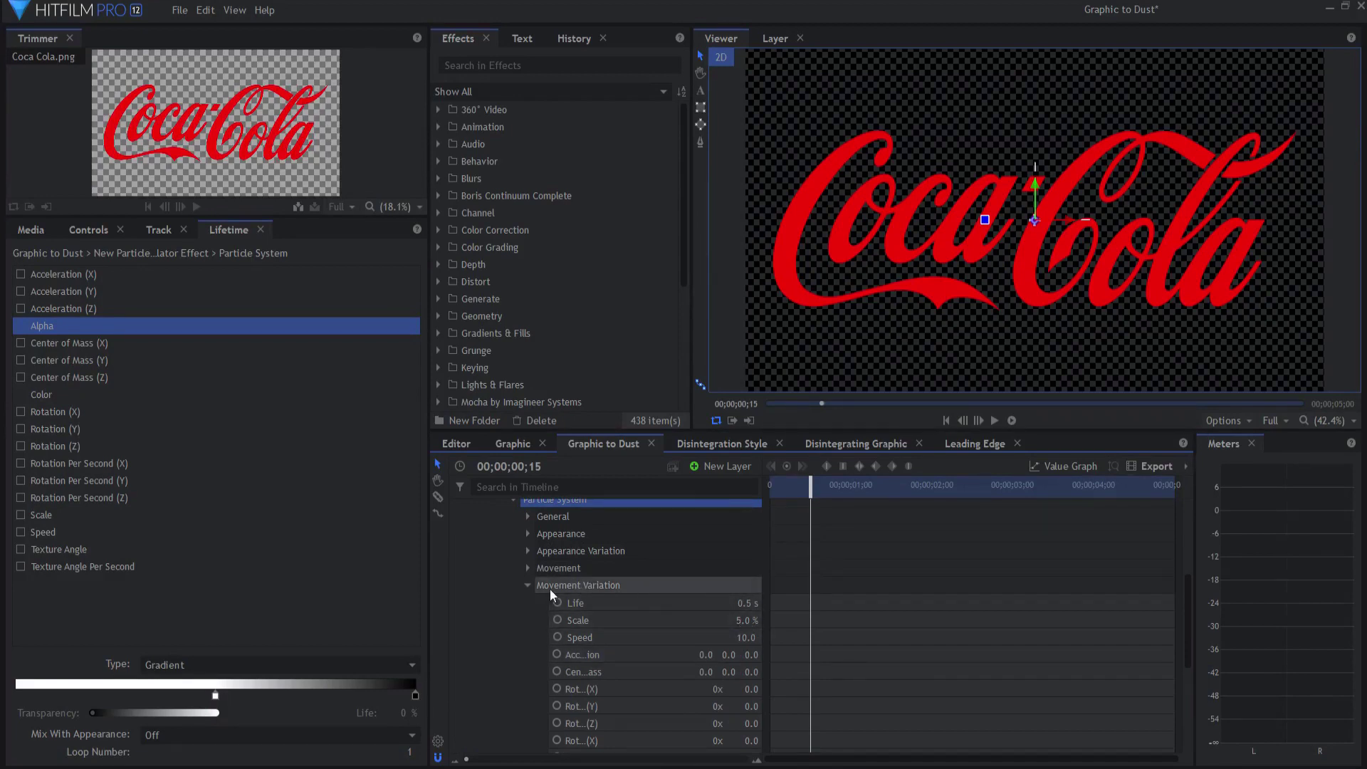
{"action": "left_click", "coordinate": [527, 585]}
{"action": "scroll", "coordinate": [534, 613], "scroll_direction": "up", "scroll_amount": 3}
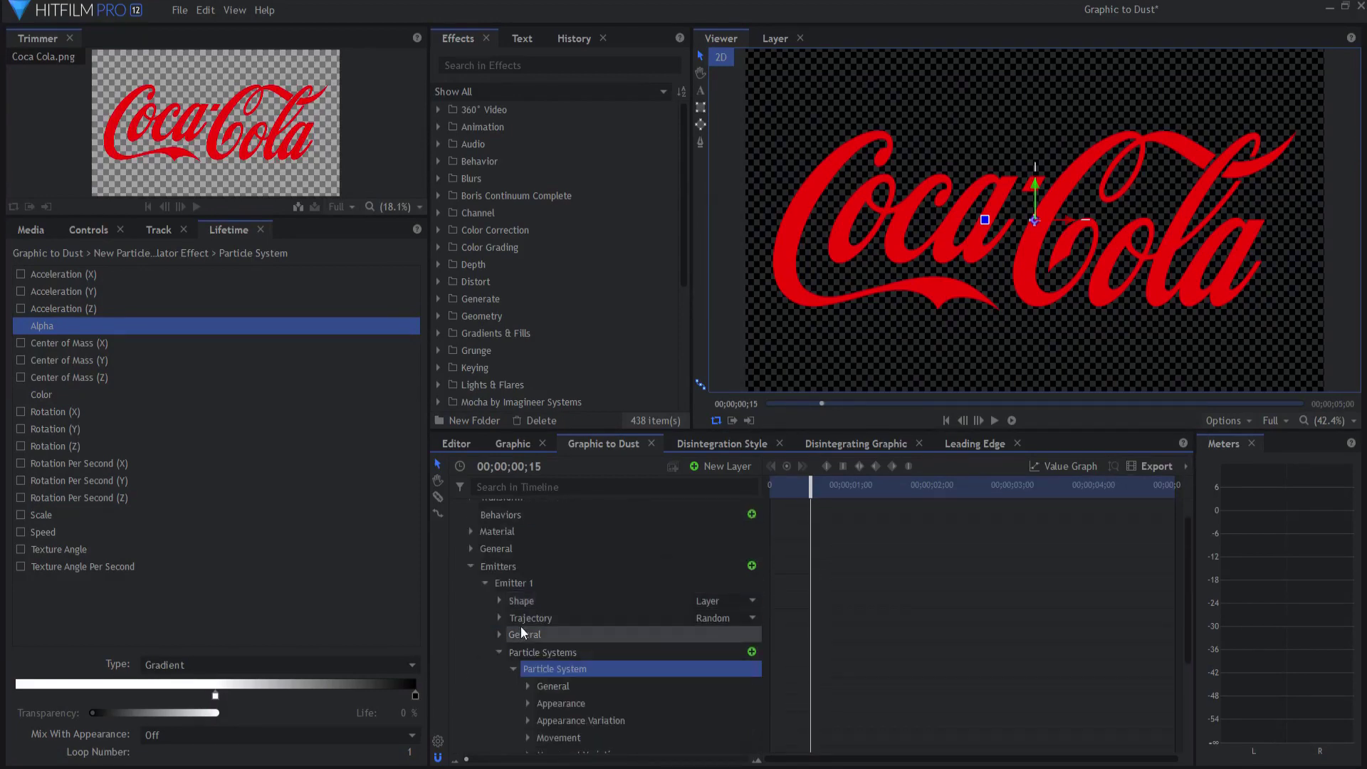
{"action": "left_click", "coordinate": [513, 669]}
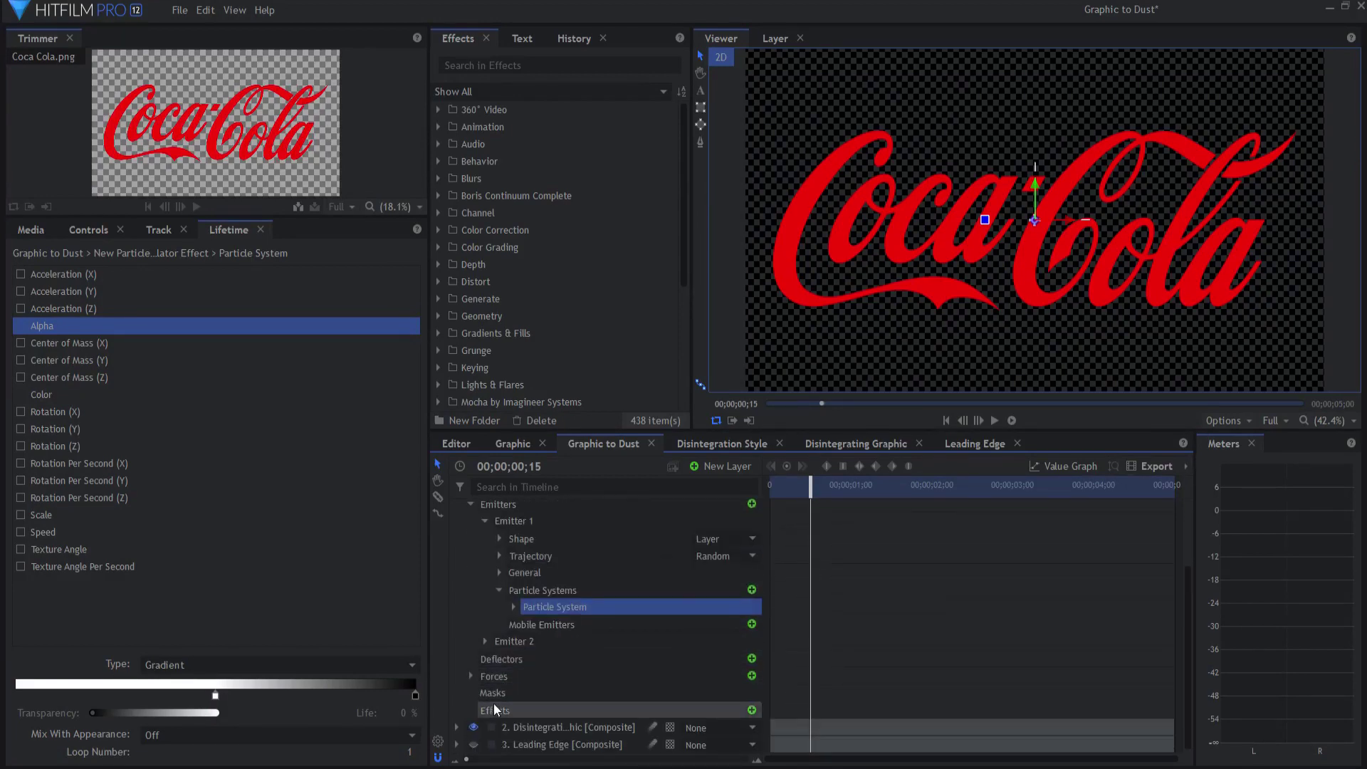
{"action": "left_click", "coordinate": [470, 676]}
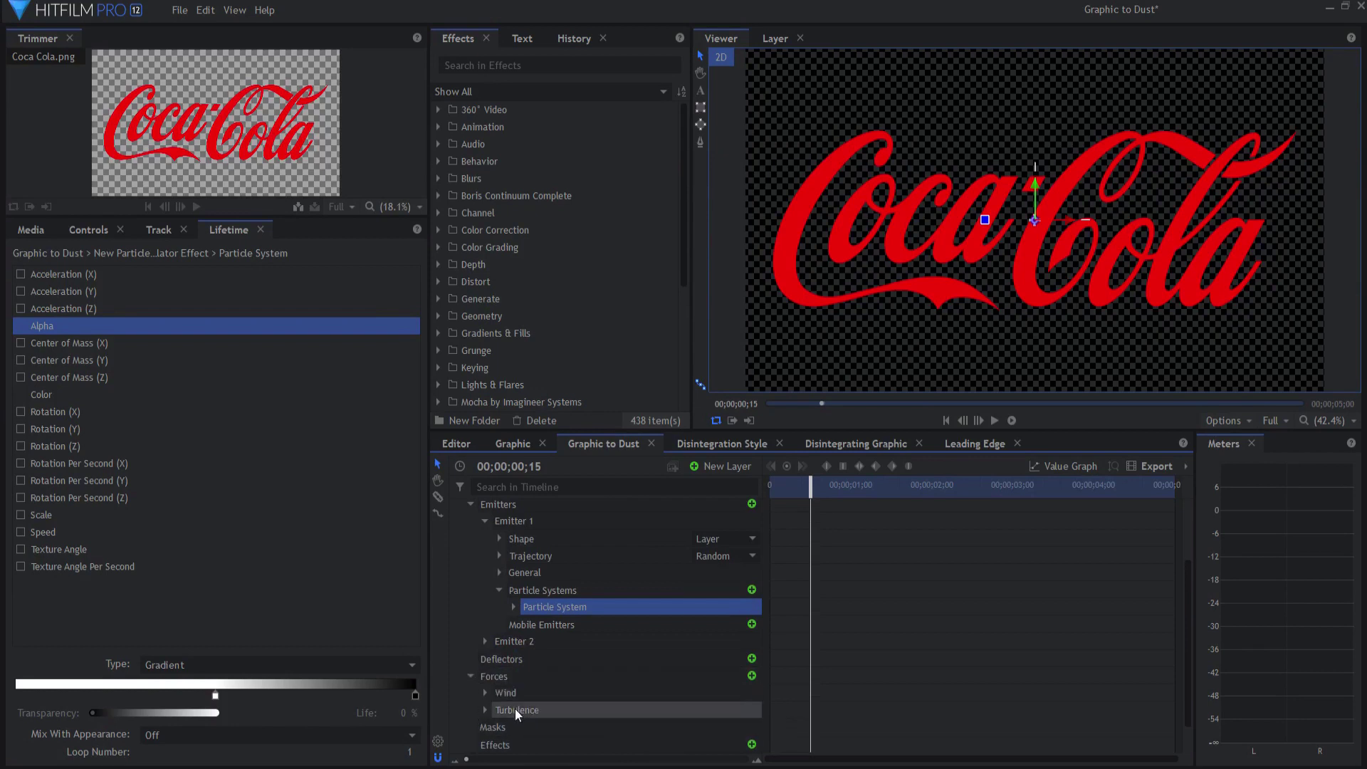